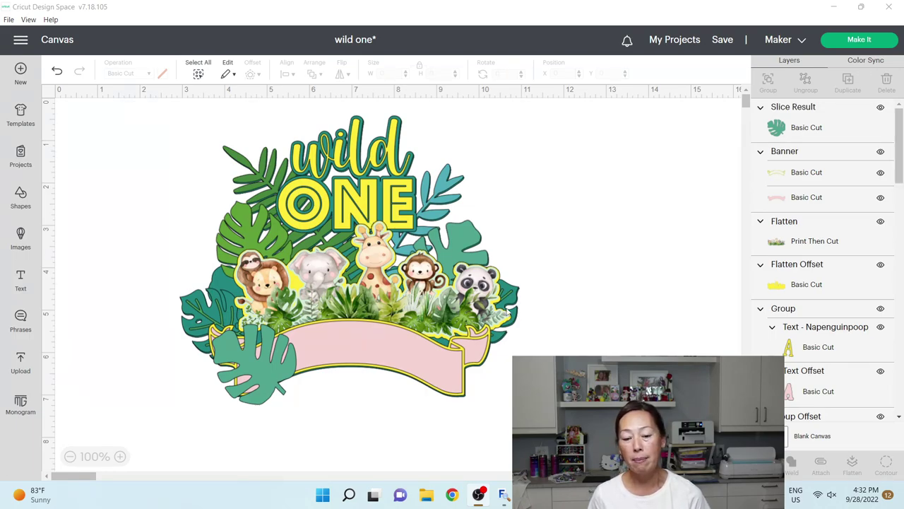
Switch to Chrome, load creativefabrica.com and open the account's My Downloads list.
left_click(453, 496)
type("cr")
key("Return")
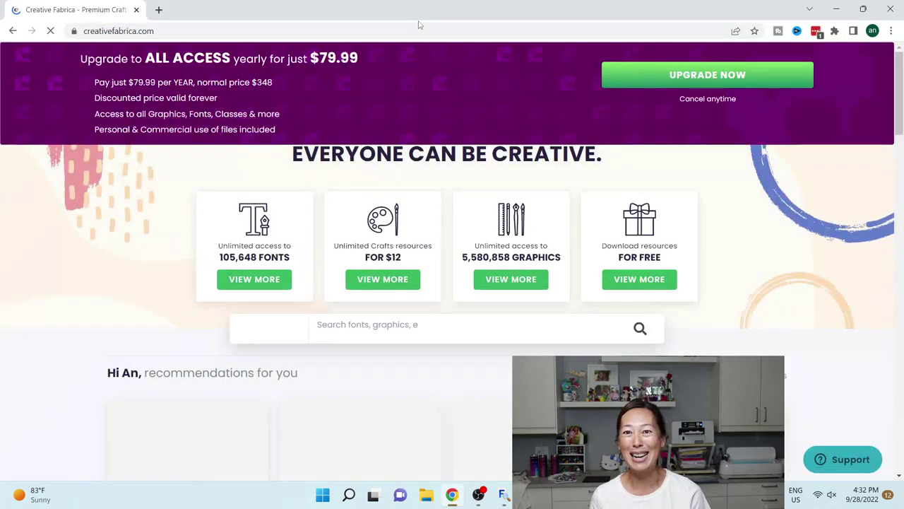
mouse_move(603, 162)
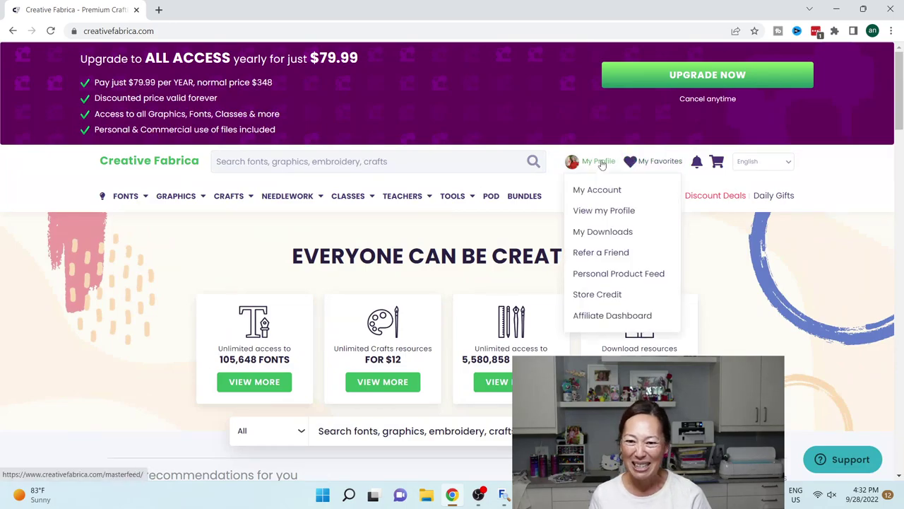
left_click(606, 232)
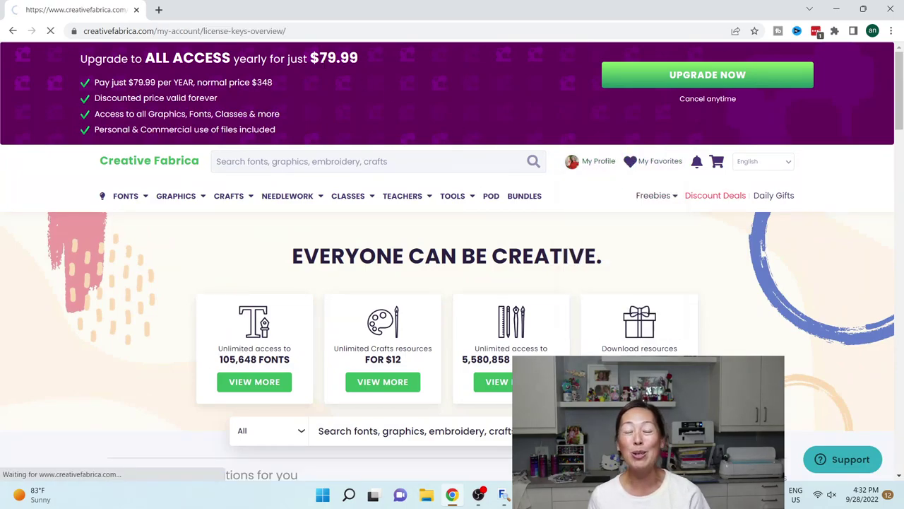
Find Wild One Safari Animals Sublimation PNG in the downloaded files and open its product page.
scroll(369, 148, "down", 3)
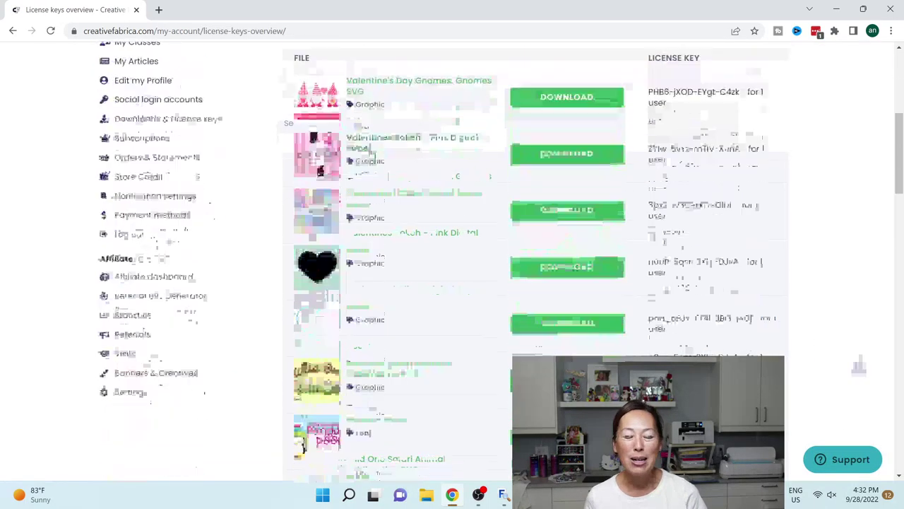
scroll(369, 152, "down", 5)
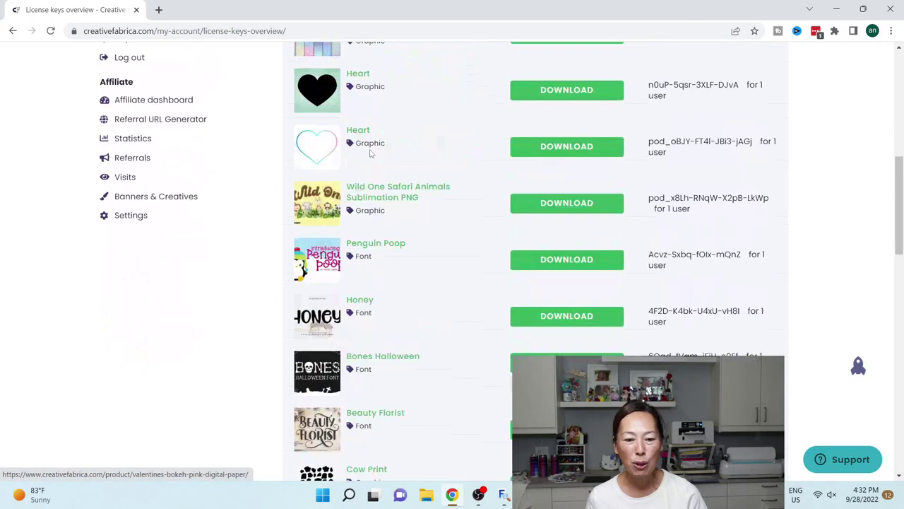
scroll(370, 153, "down", 2)
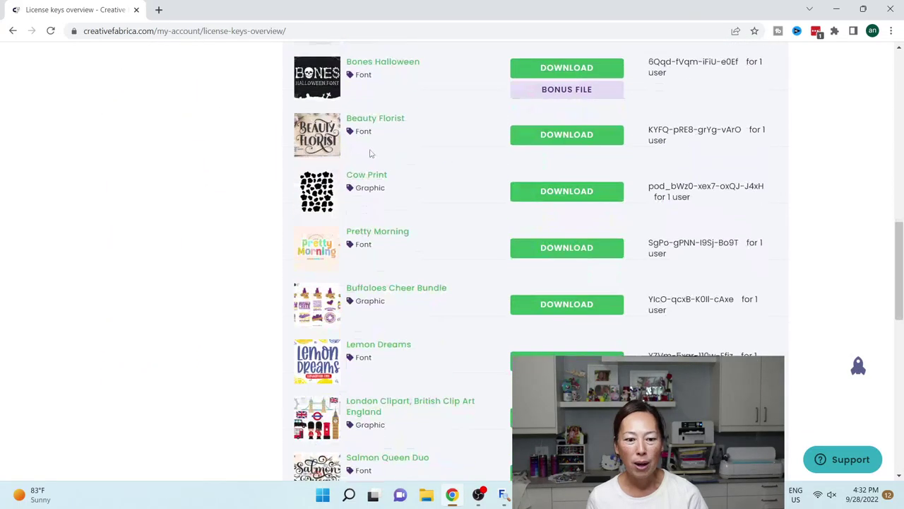
scroll(369, 153, "down", 5)
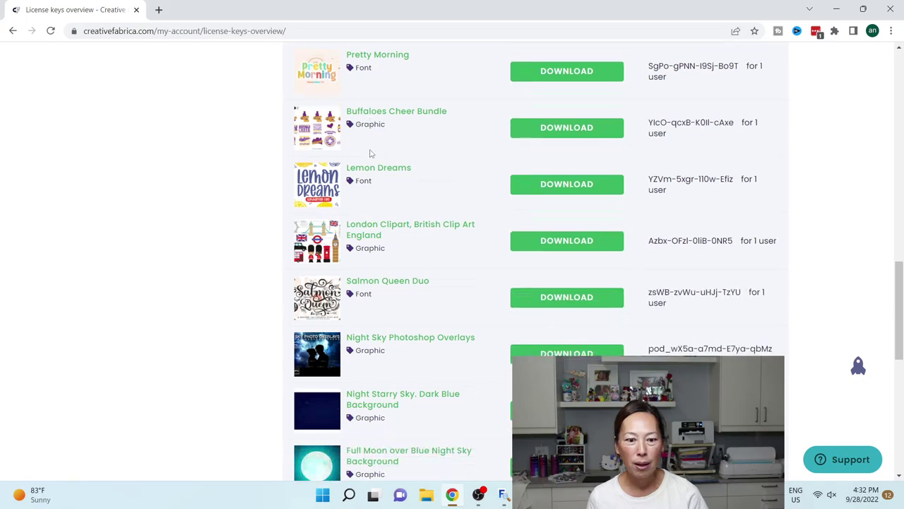
scroll(369, 152, "up", 6)
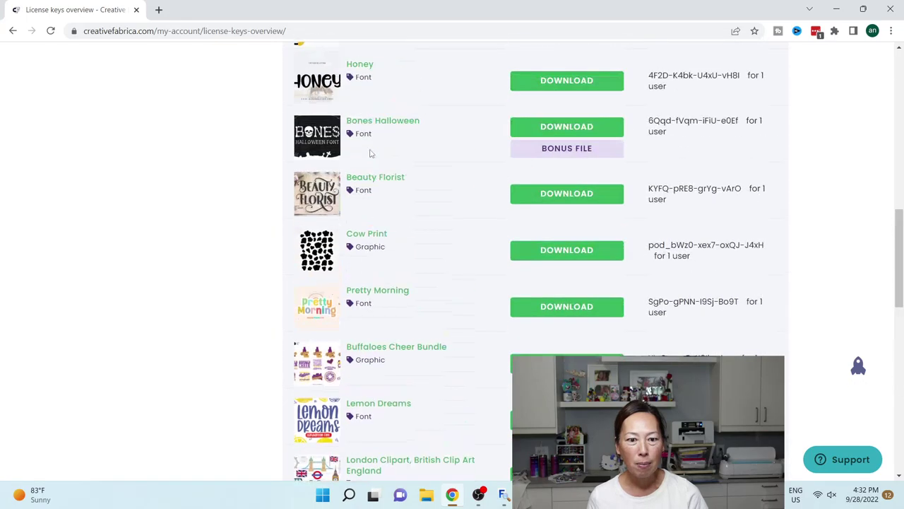
scroll(369, 152, "up", 3)
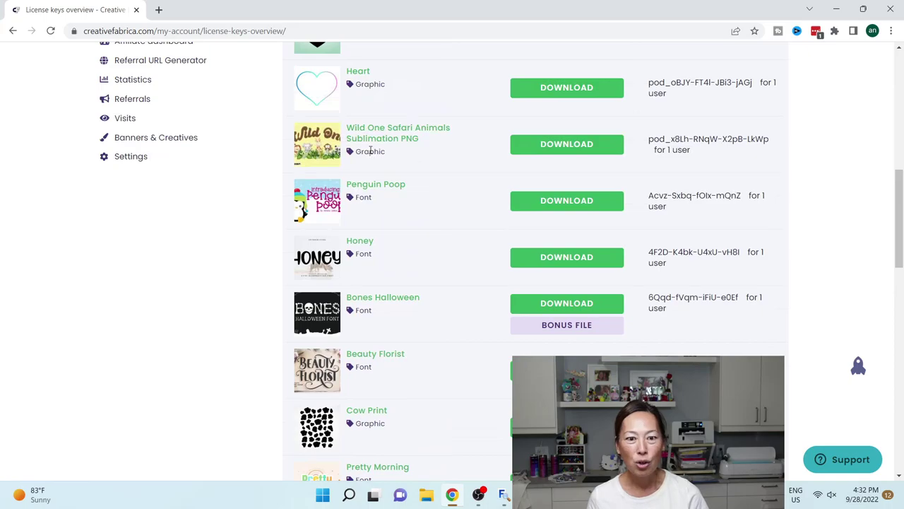
left_click(408, 134)
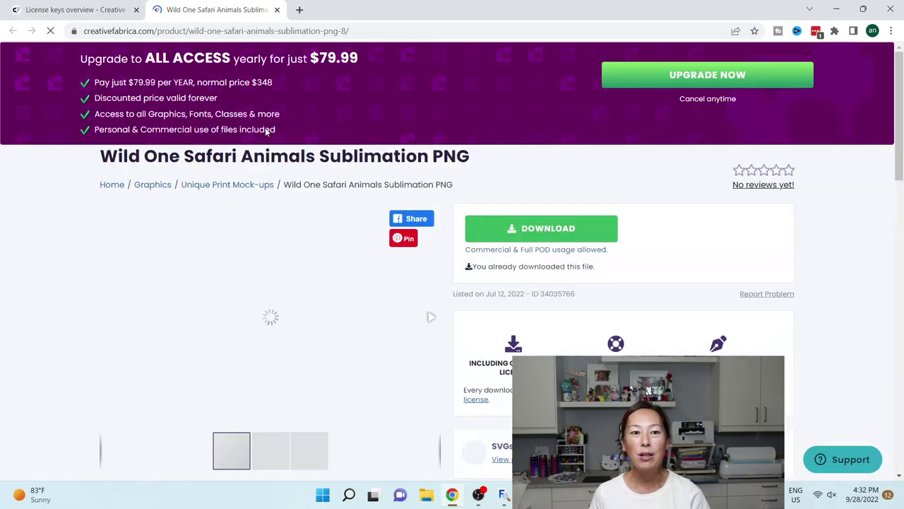
Examine the Wild One graphic's preview images, including the T-shirt and baby bodysuit mockups, and its download details.
scroll(270, 131, "down", 3)
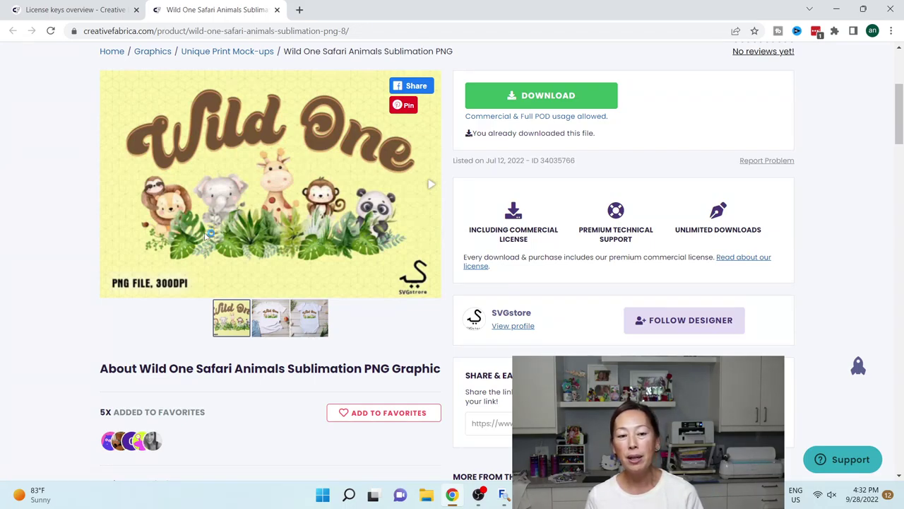
left_click(271, 320)
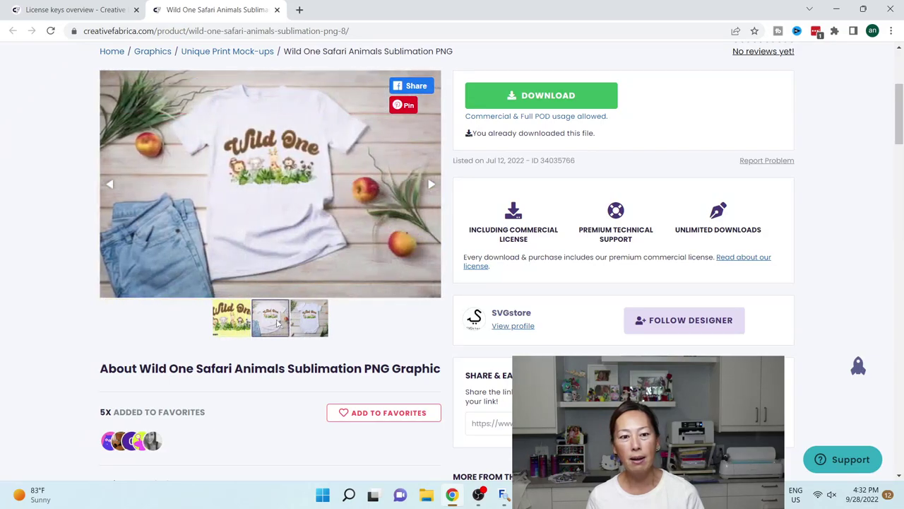
left_click(309, 327)
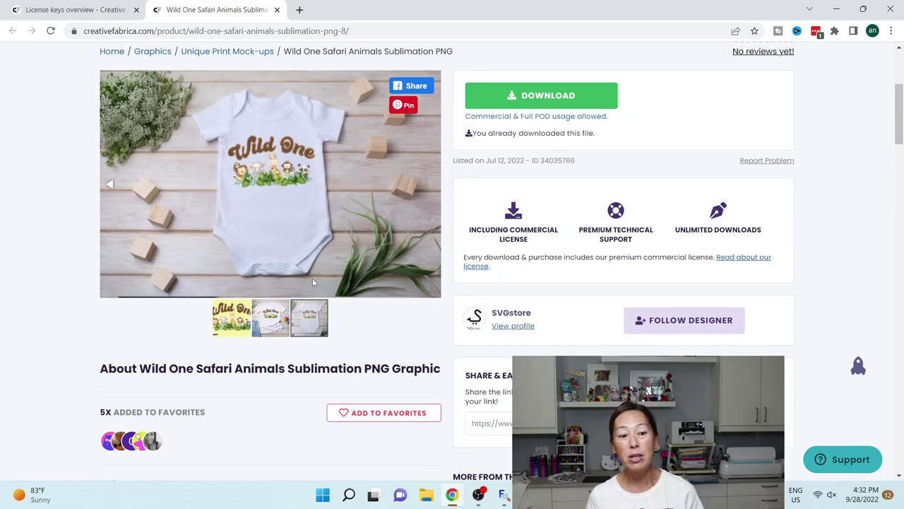
scroll(313, 282, "up", 5)
scroll(313, 277, "down", 1)
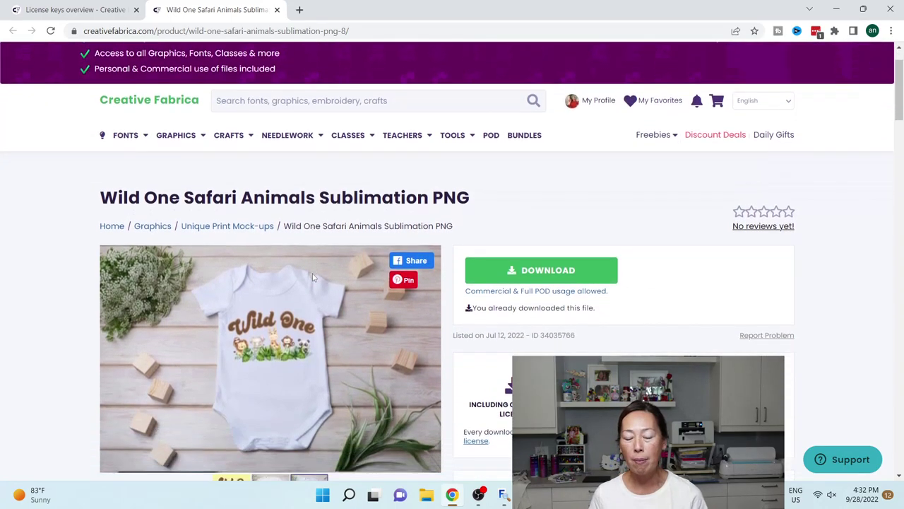
scroll(313, 277, "down", 1)
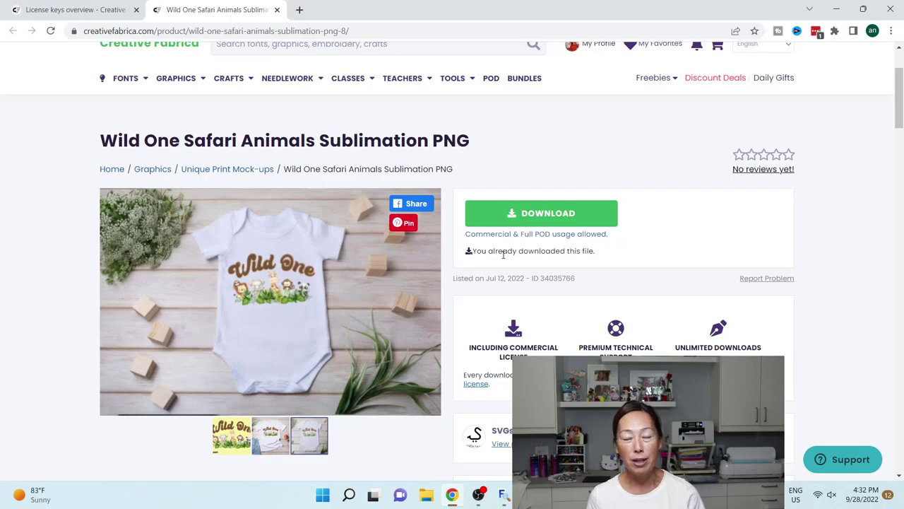
scroll(422, 274, "down", 2)
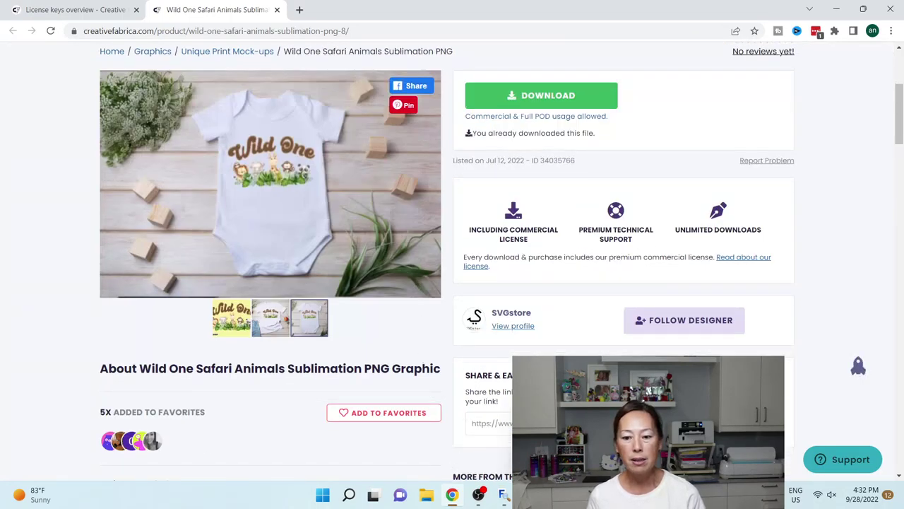
Switch to Cricut Design Space, select the whole Wild One design and move it to about X 0.638, Y 0.365.
key("alt+Tab")
left_click_drag(150, 130, 604, 428)
left_click_drag(388, 306, 285, 299)
left_click(503, 295)
left_click(219, 183)
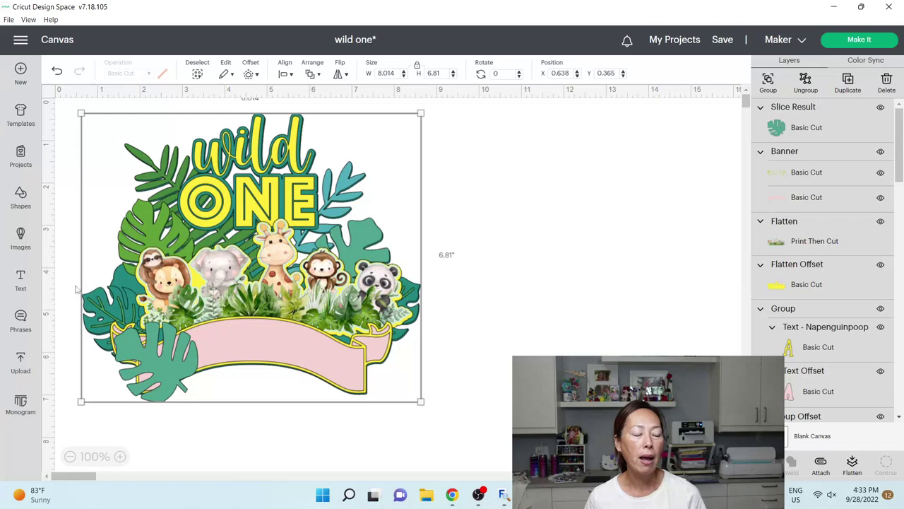
Locate the existing Wild One graphic among the recent uploads and start browsing the computer for a new image upload.
left_click(20, 362)
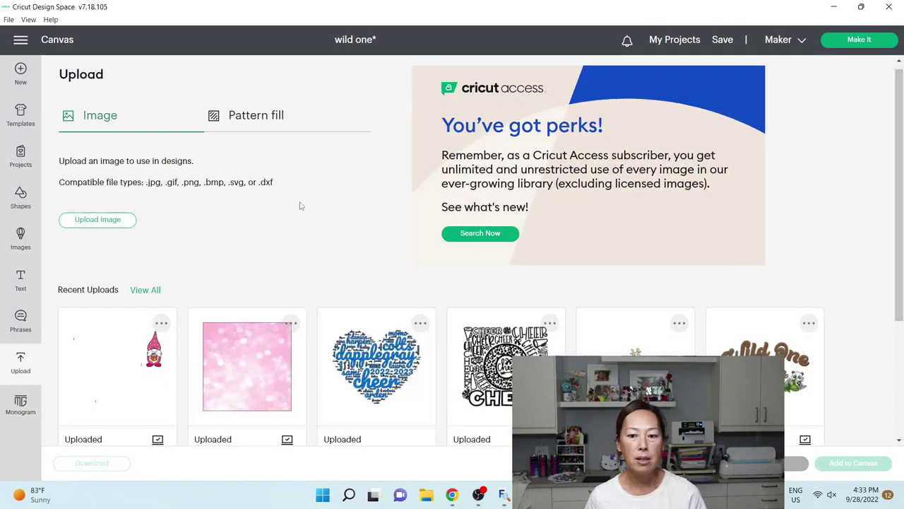
scroll(299, 207, "down", 3)
left_click(724, 230)
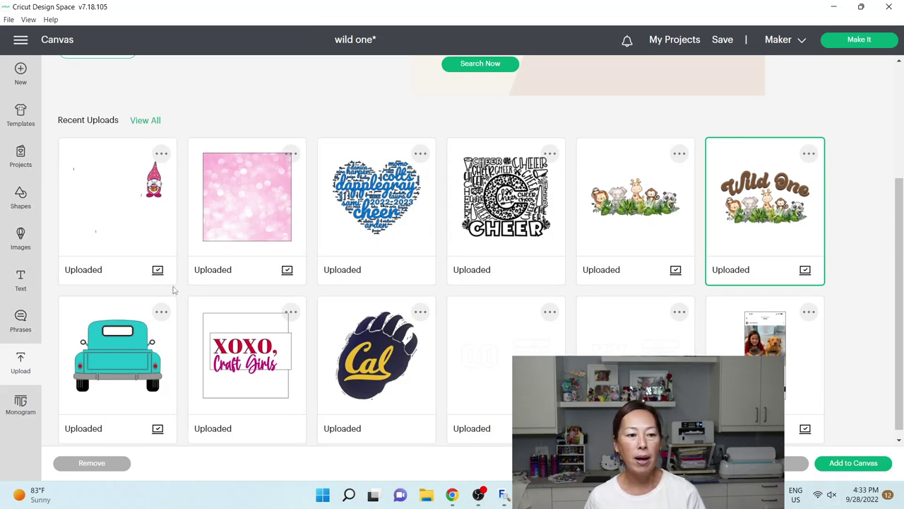
scroll(62, 136, "up", 5)
left_click(106, 226)
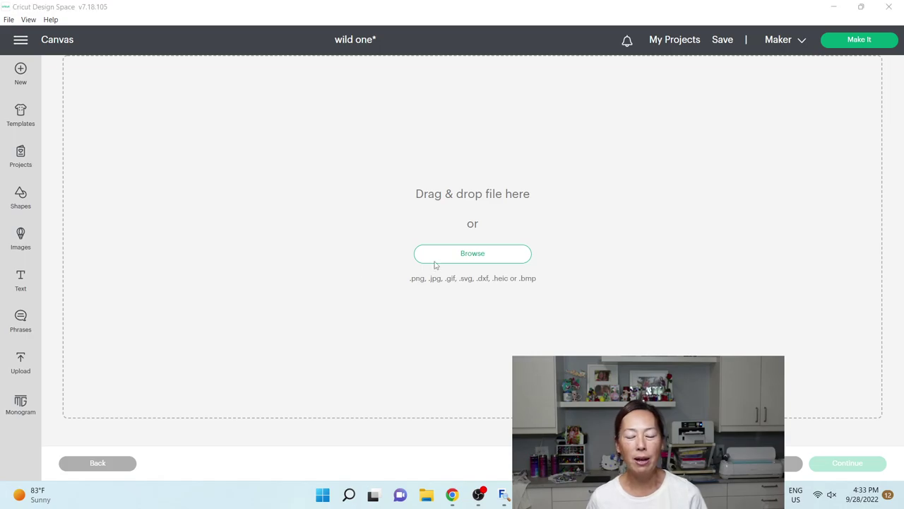
left_click(434, 260)
scroll(44, 120, "up", 2)
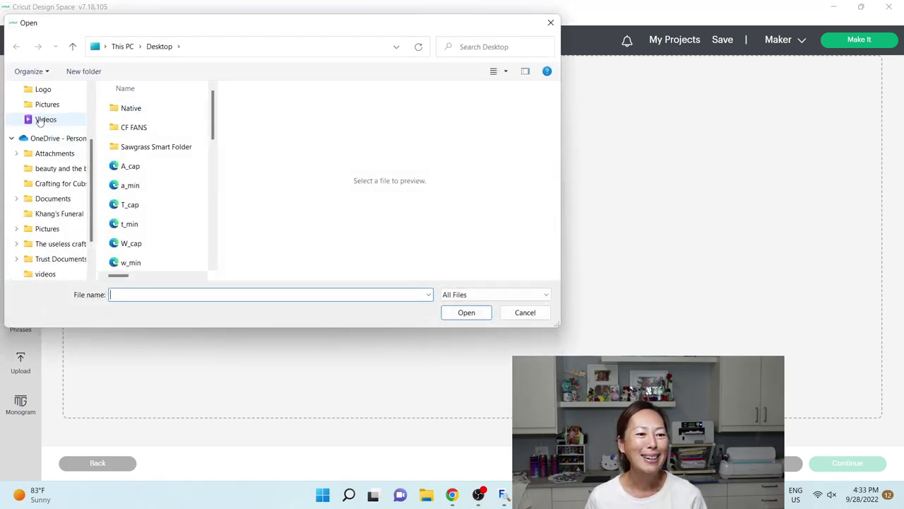
Load the 080722-wildone3 file from the Downloads folder and set its image type to Complex.
left_click(53, 90)
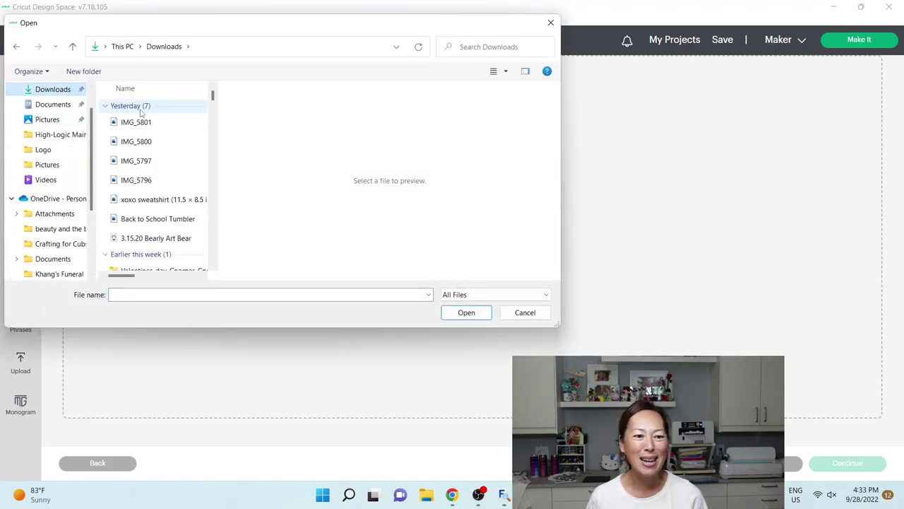
scroll(143, 223, "down", 3)
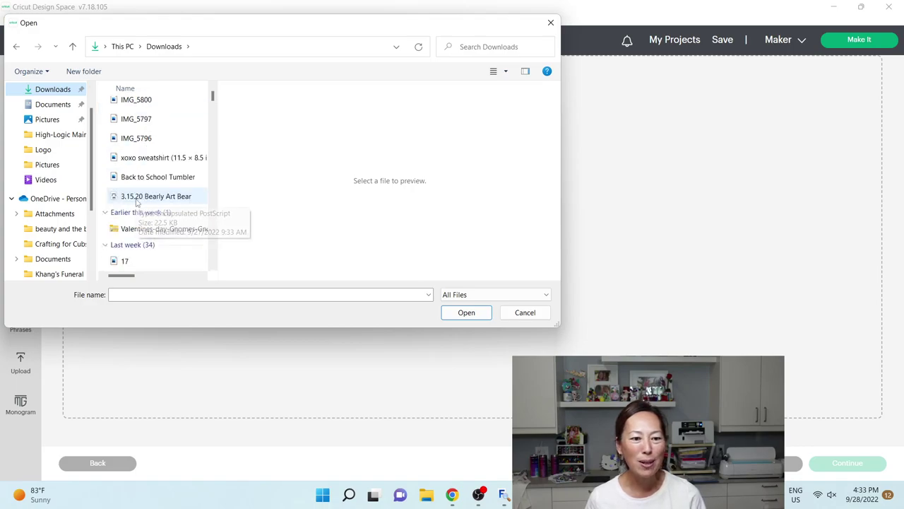
left_click(137, 182)
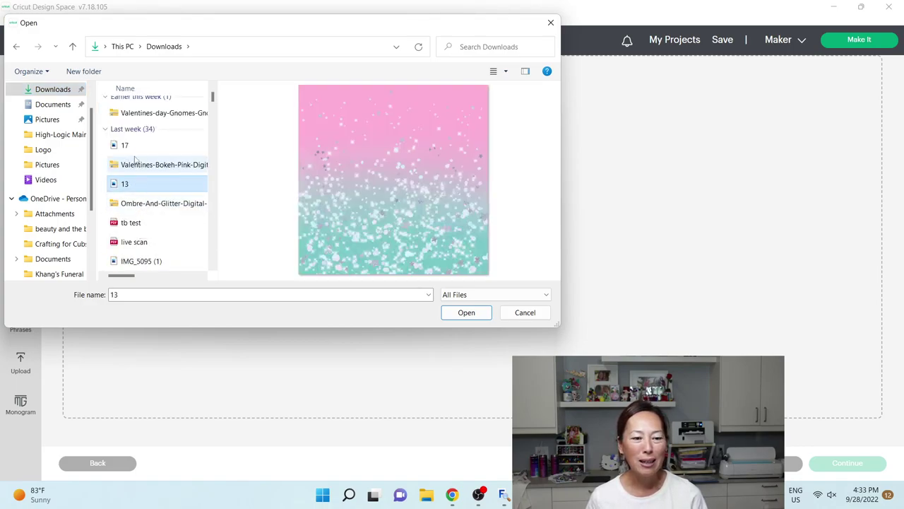
scroll(140, 167, "down", 4)
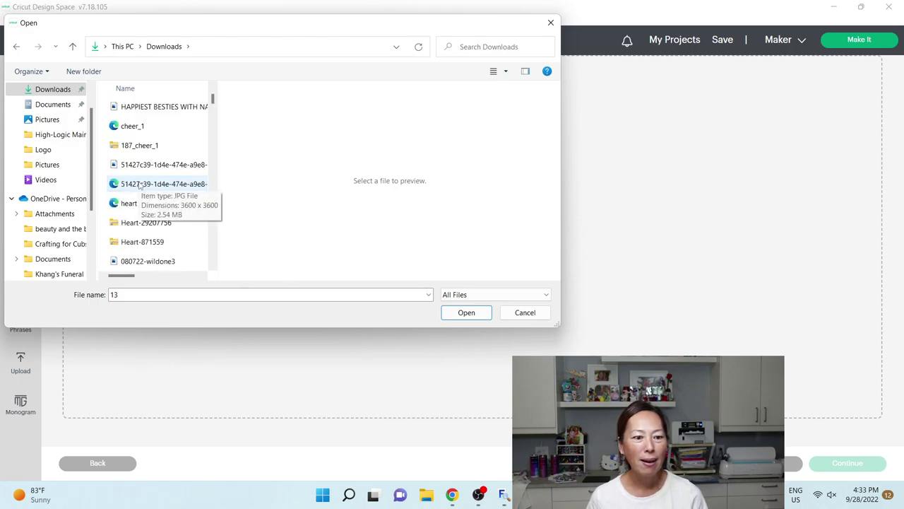
left_click(148, 262)
left_click(466, 312)
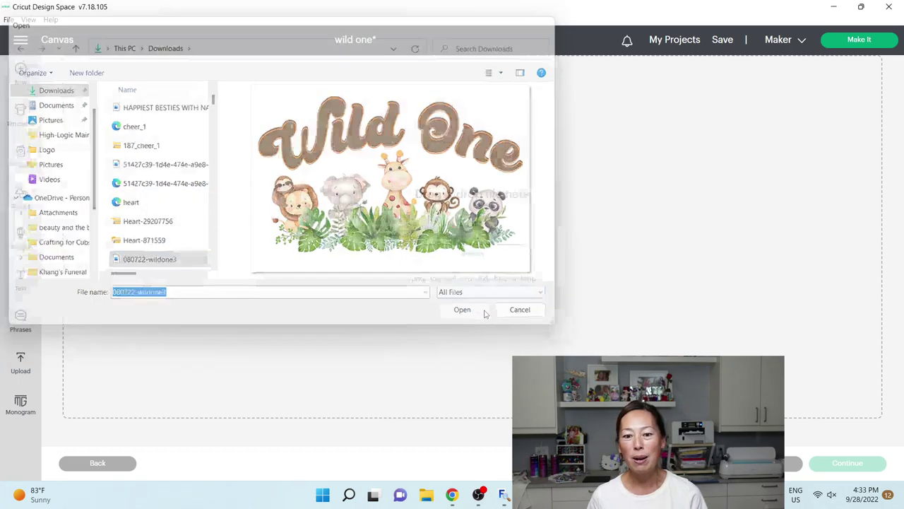
left_click(664, 349)
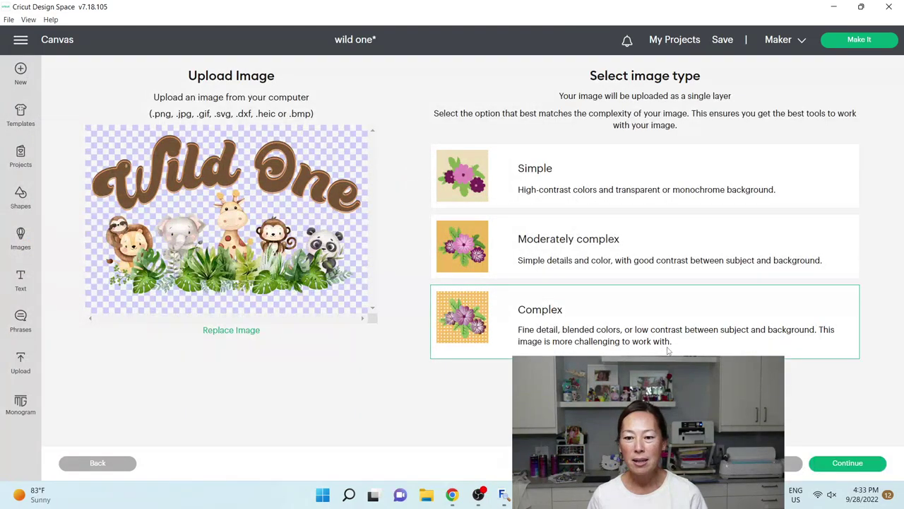
left_click(819, 463)
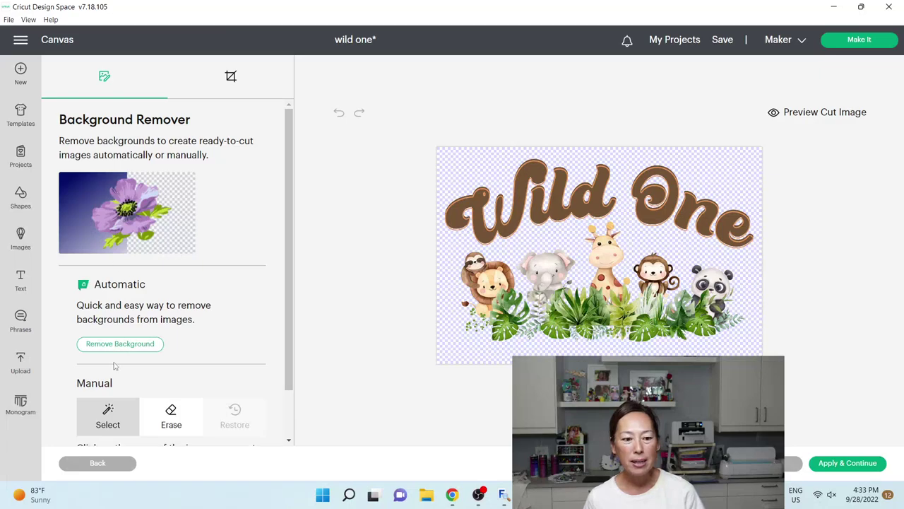
Erase the Wild One lettering above the animals manually, using an eraser size of 53.
scroll(135, 376, "down", 1)
left_click(174, 352)
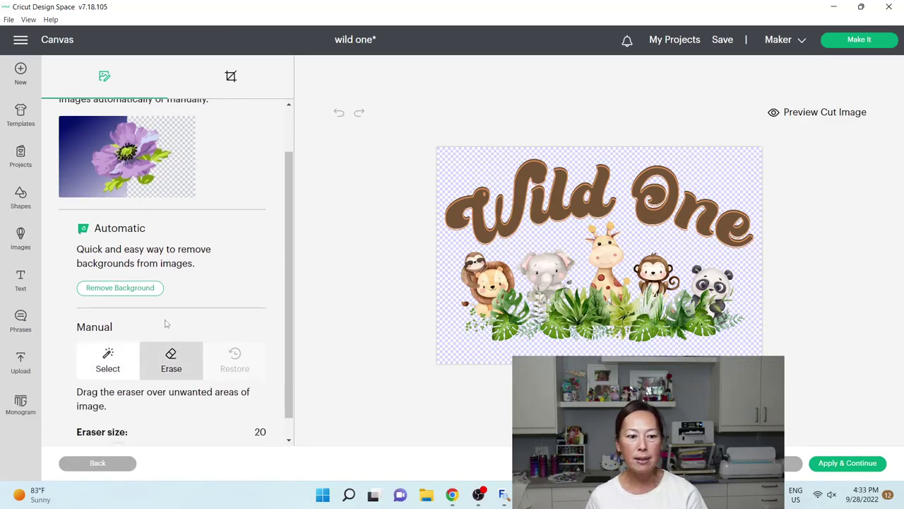
scroll(162, 305, "down", 1)
mouse_move(118, 429)
left_mouse_down()
mouse_move(160, 431)
mouse_move(152, 430)
left_mouse_up()
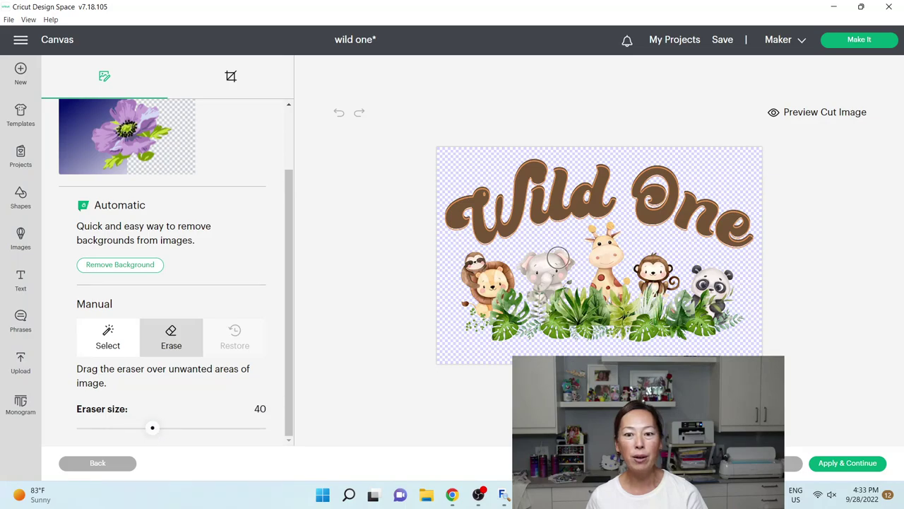
left_click_drag(157, 433, 176, 432)
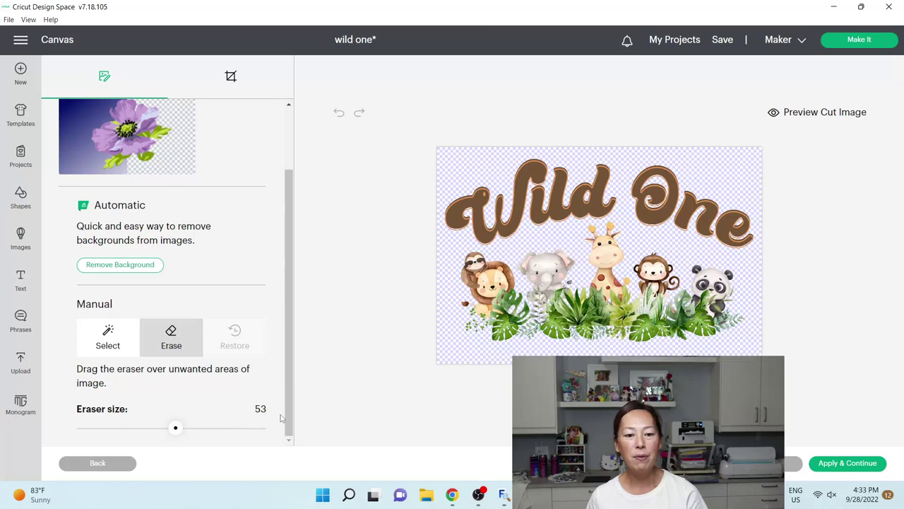
mouse_move(504, 194)
left_mouse_down()
mouse_move(675, 188)
mouse_move(715, 206)
mouse_move(746, 238)
mouse_move(719, 238)
mouse_move(649, 211)
mouse_move(648, 187)
mouse_move(660, 178)
mouse_move(689, 212)
mouse_move(708, 215)
mouse_move(619, 203)
mouse_move(602, 176)
mouse_move(548, 169)
mouse_move(487, 185)
mouse_move(450, 219)
mouse_move(477, 206)
mouse_move(627, 196)
mouse_move(482, 225)
mouse_move(503, 232)
mouse_move(607, 202)
left_mouse_up()
Upload the edited animals image as a Print Then Cut image and select it in the recent uploads.
left_click(849, 464)
left_click(541, 193)
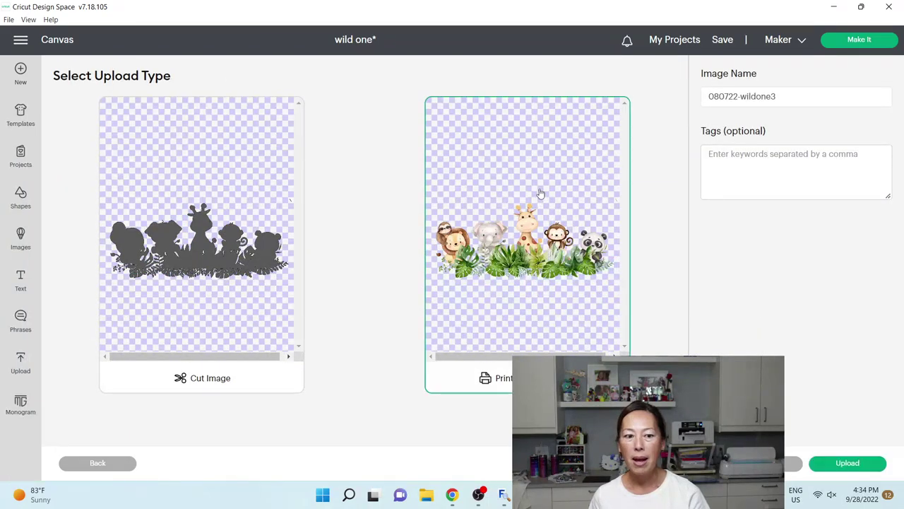
left_click(848, 463)
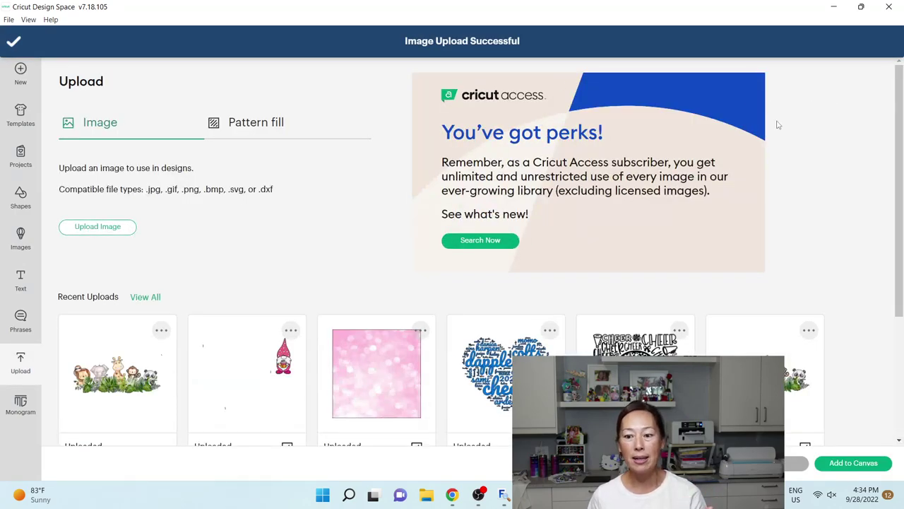
scroll(777, 126, "down", 3)
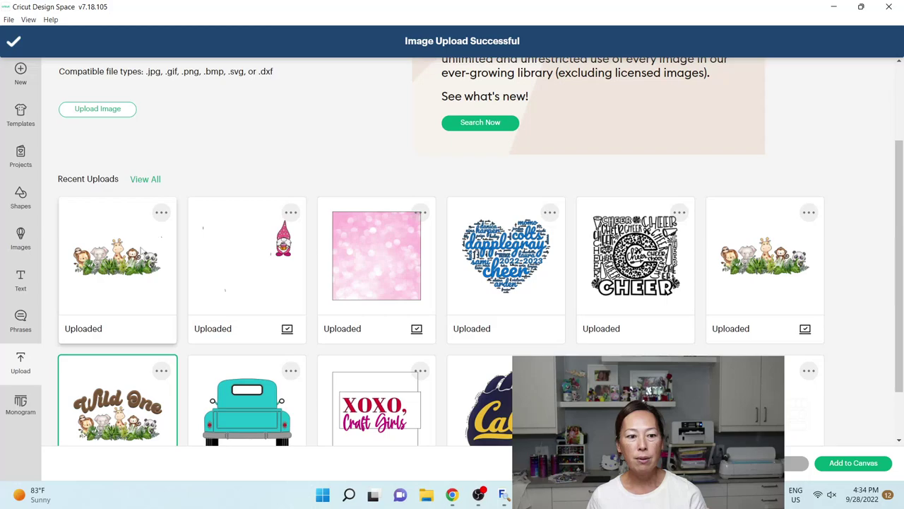
left_click(146, 246)
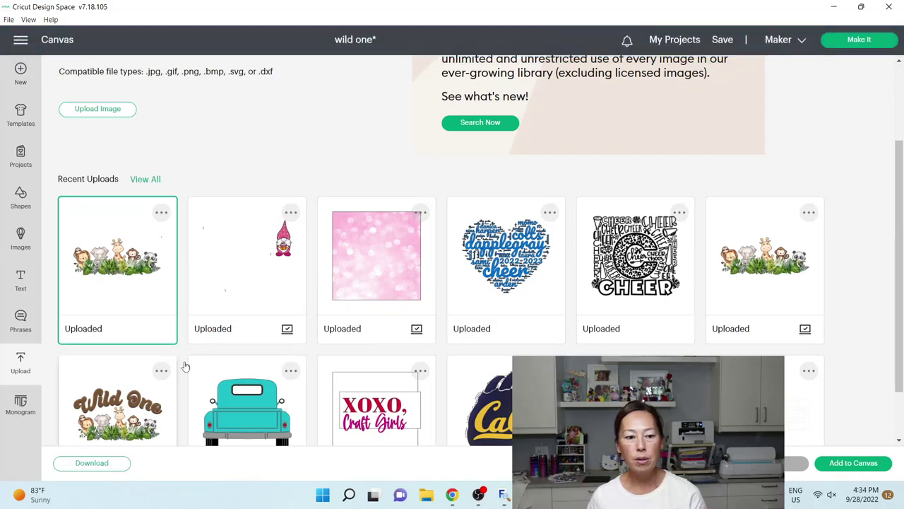
Add the uploaded animals image to the canvas and place it to the right of the cake topper design.
left_click(843, 460)
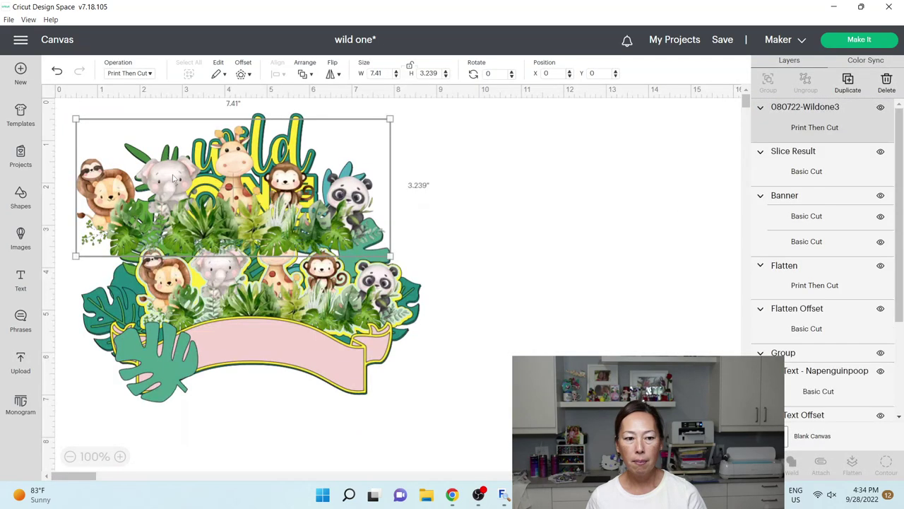
left_click_drag(189, 181, 503, 176)
left_click_drag(545, 209, 563, 205)
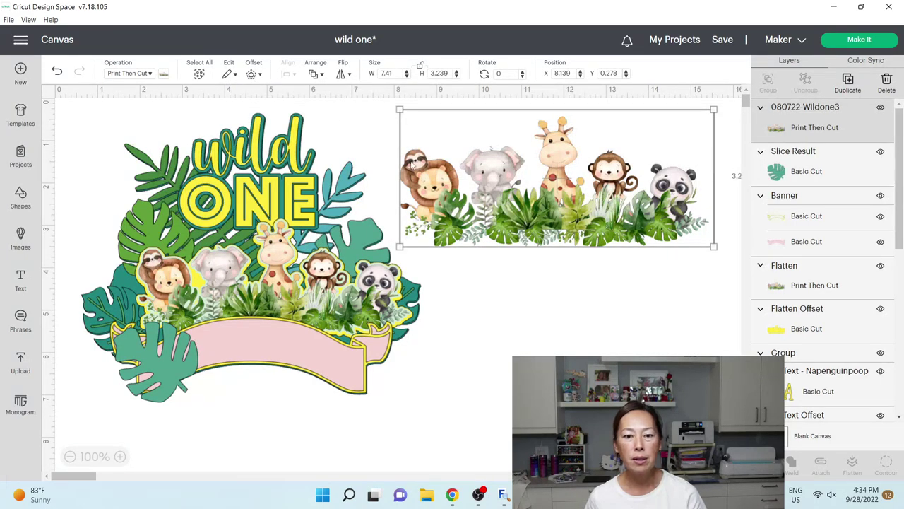
Create a 0.05 in offset with rounded corners around the animals image.
left_click(253, 74)
double_click(302, 143)
key("BackSpace")
type(".05")
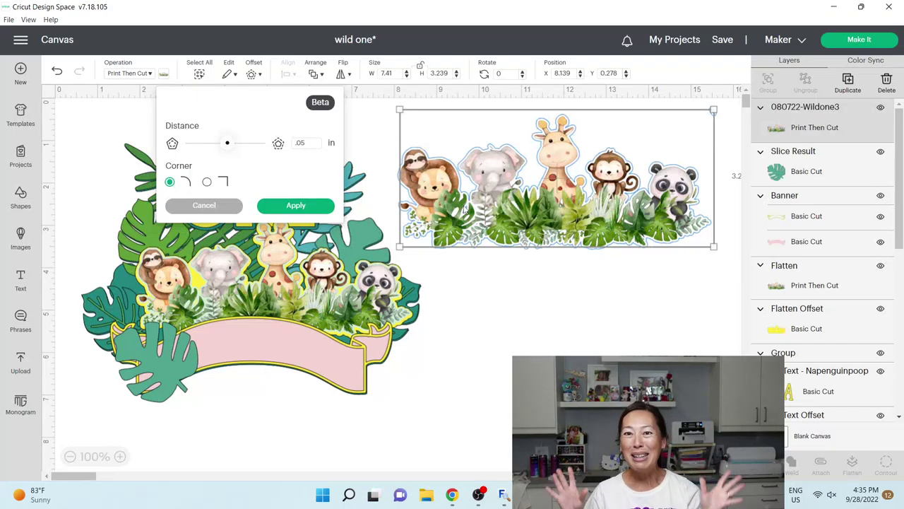
left_click(326, 206)
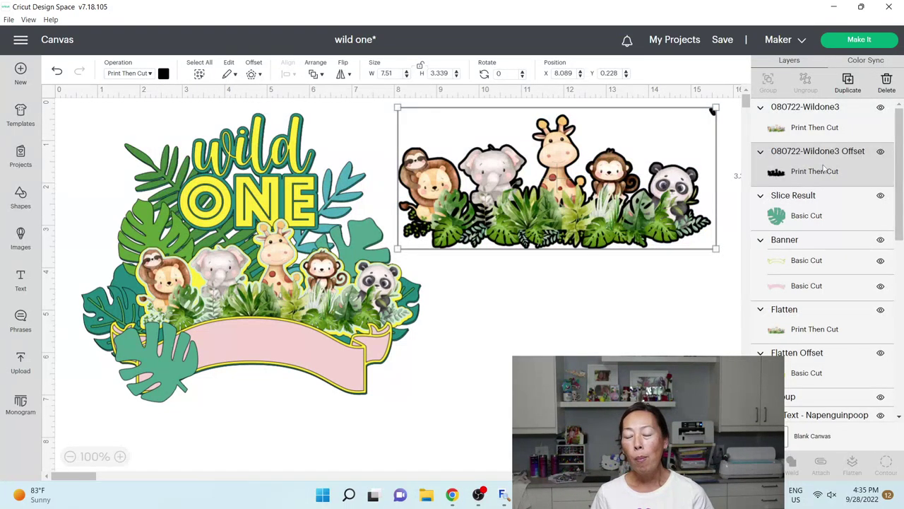
Try light blue shades on the animals' offset, then settle on the light green #d7edd8.
left_click(164, 74)
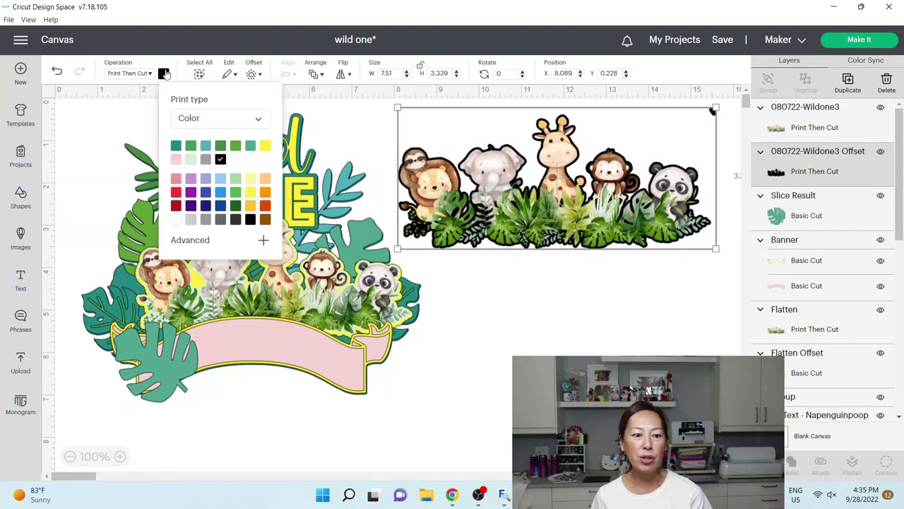
left_click(220, 179)
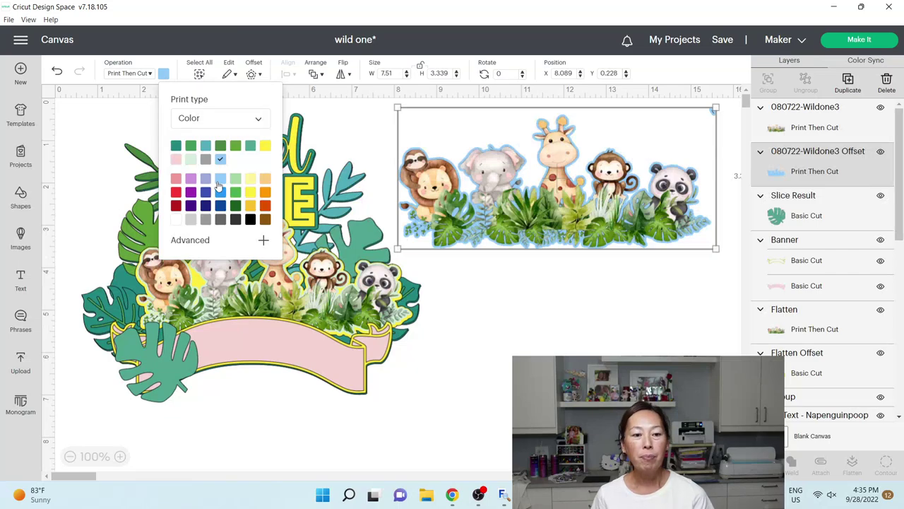
left_click(203, 244)
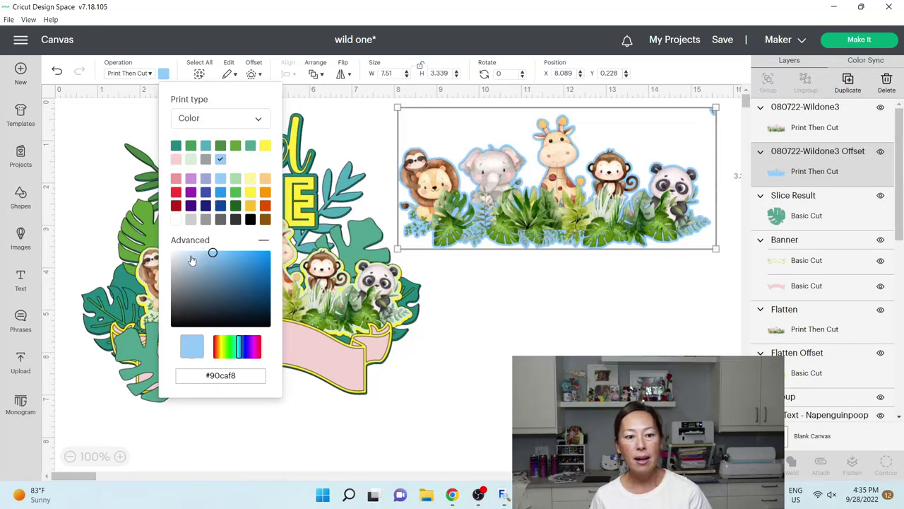
left_click(188, 256)
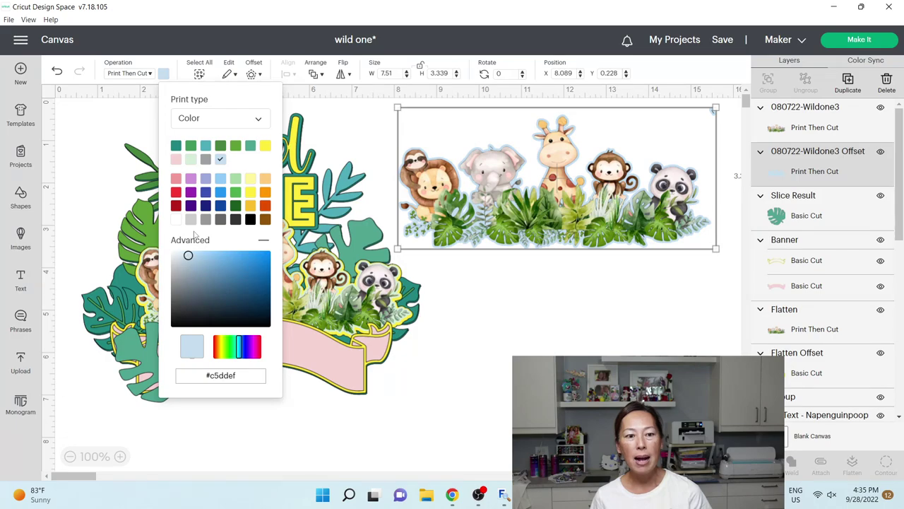
left_click(191, 159)
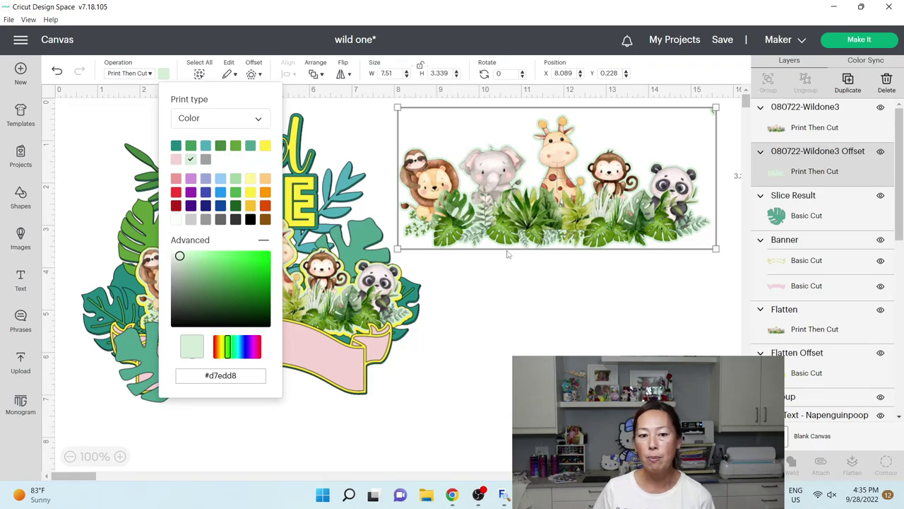
left_click(561, 290)
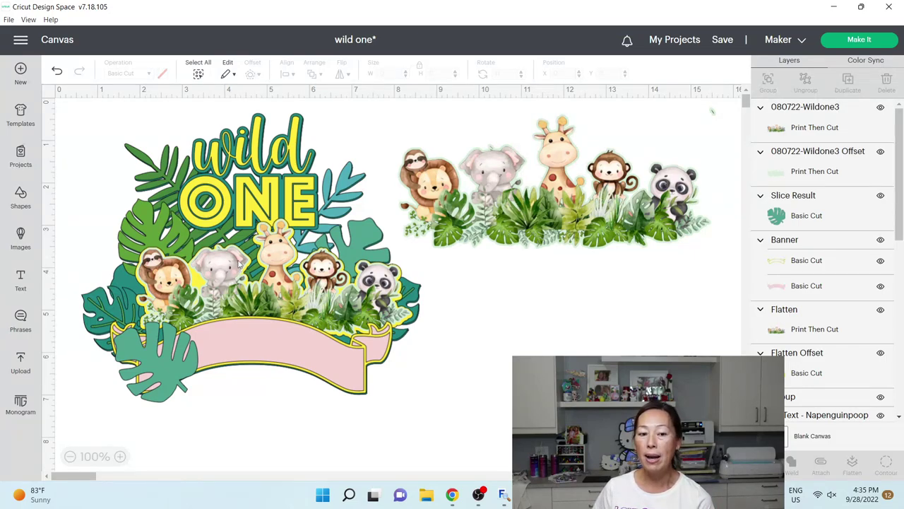
Center the animals image on its light green offset and group the two layers.
mouse_move(576, 223)
left_mouse_down()
mouse_move(587, 230)
mouse_move(589, 213)
left_mouse_up()
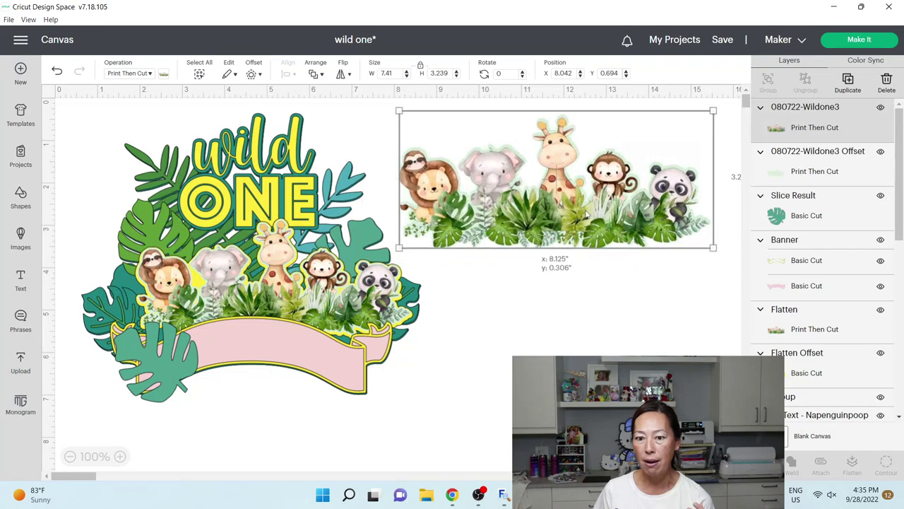
left_click(650, 284)
left_click_drag(656, 285, 545, 164)
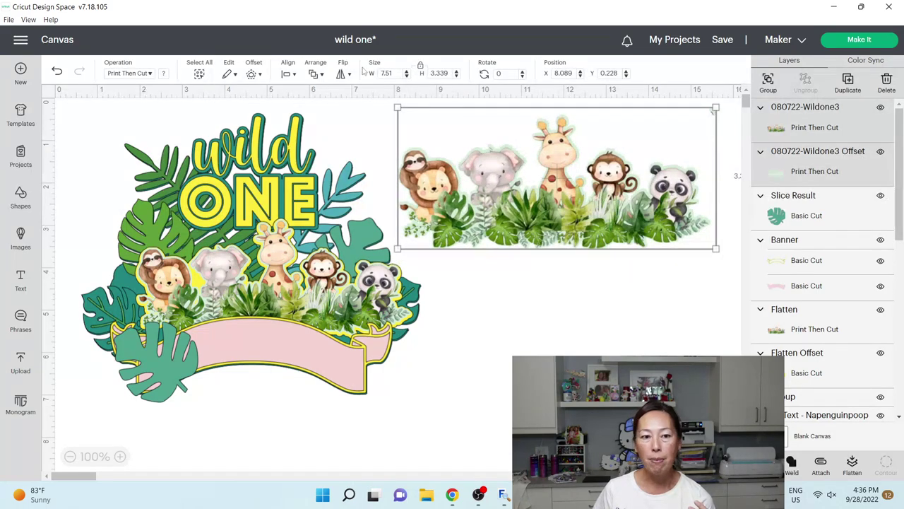
left_click(289, 73)
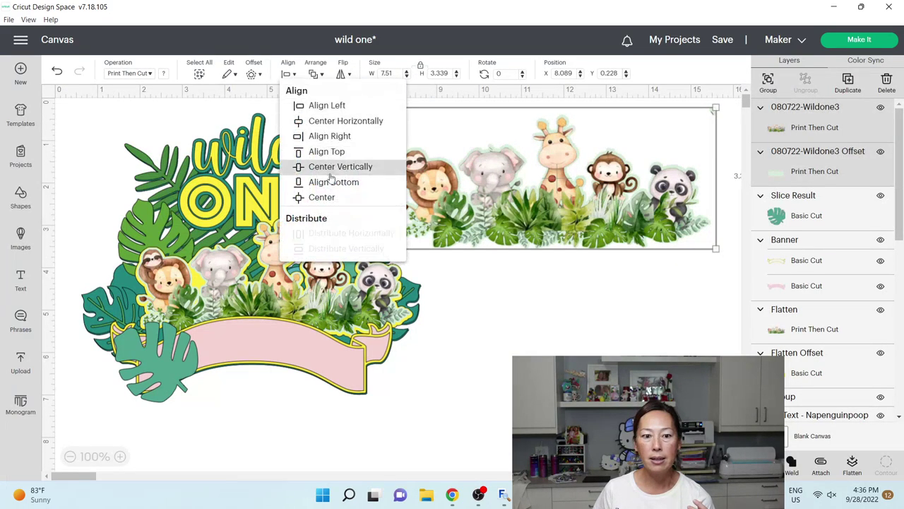
left_click(319, 196)
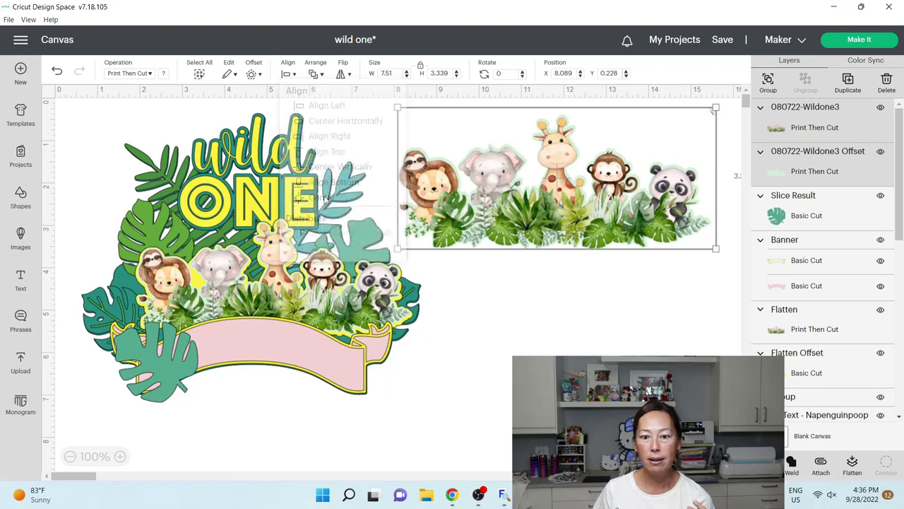
left_click(768, 79)
left_click_drag(565, 177, 539, 236)
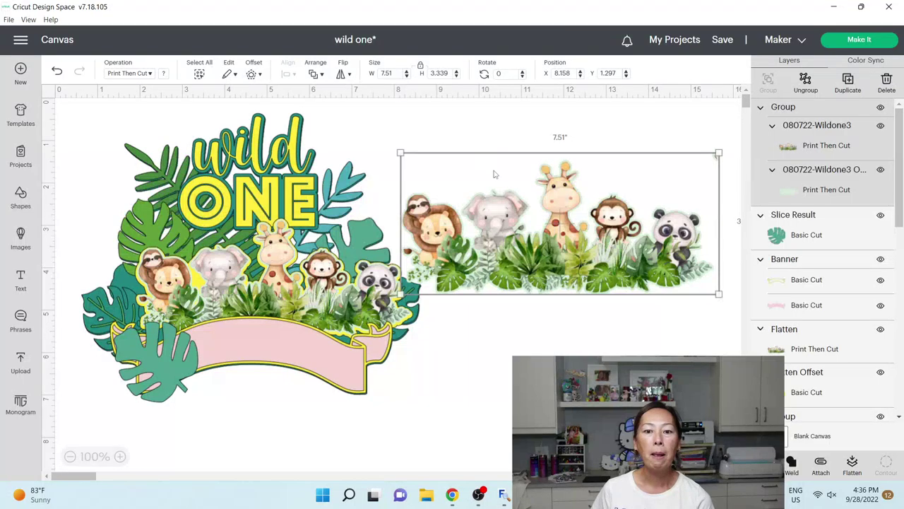
Duplicate the animals group, place the copy below the original, and weld the copy into a single silhouette.
left_click(846, 82)
left_click_drag(301, 227, 555, 390)
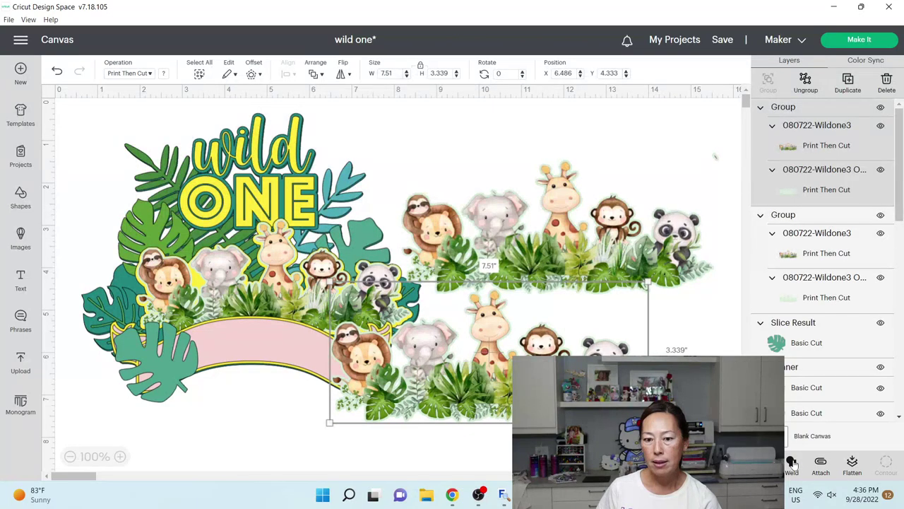
left_click(792, 462)
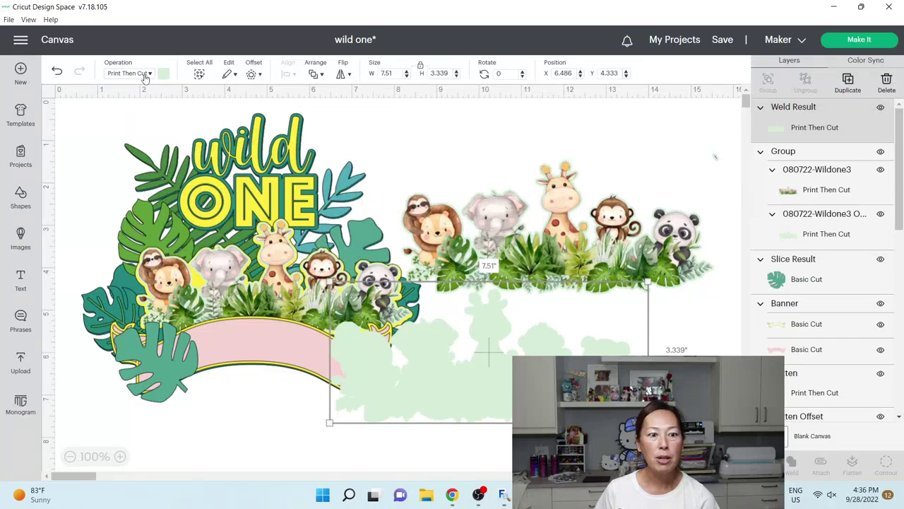
Change the welded silhouette's operation to Basic Cut and color it teal.
left_click(145, 74)
left_click(147, 106)
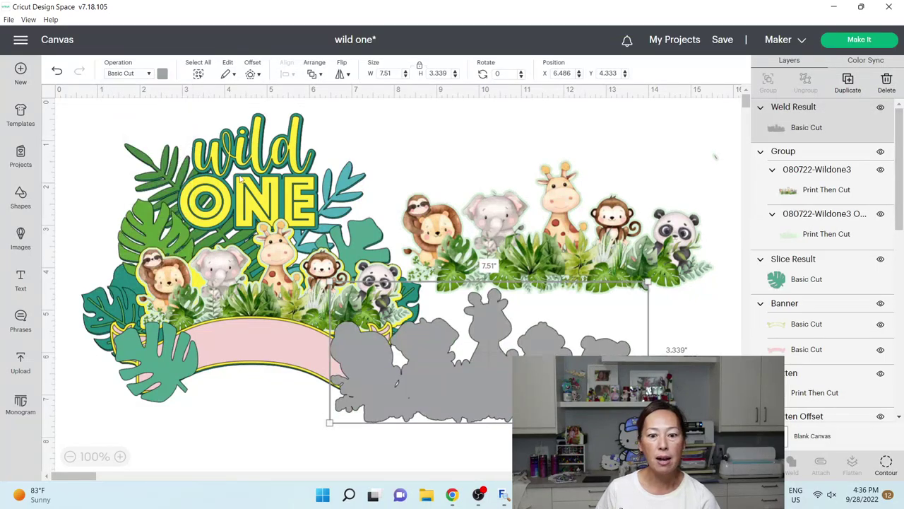
left_click(162, 74)
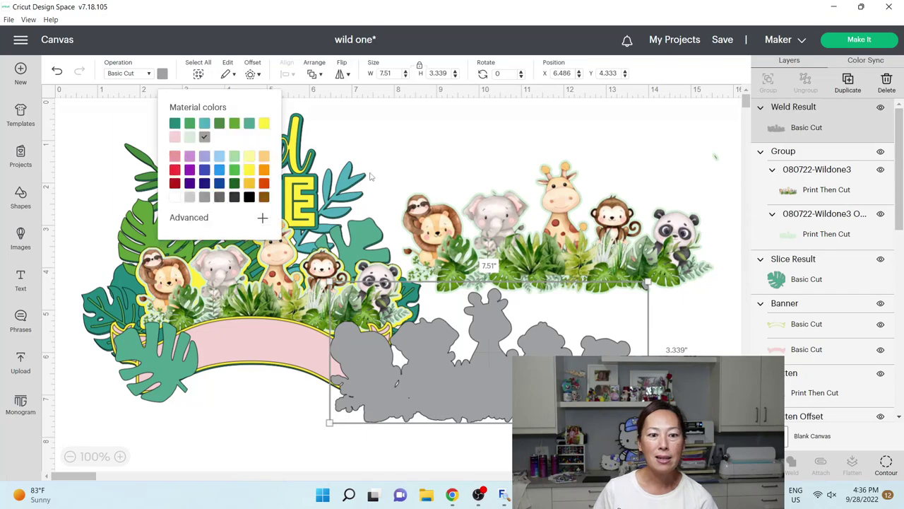
left_click(204, 123)
left_click_drag(503, 362, 570, 234)
left_click(637, 350)
left_click_drag(637, 349, 548, 197)
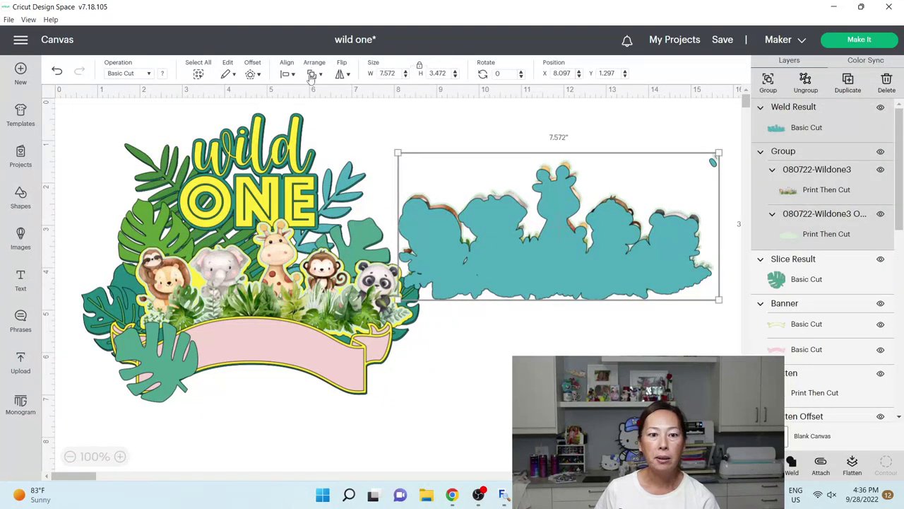
left_click(312, 75)
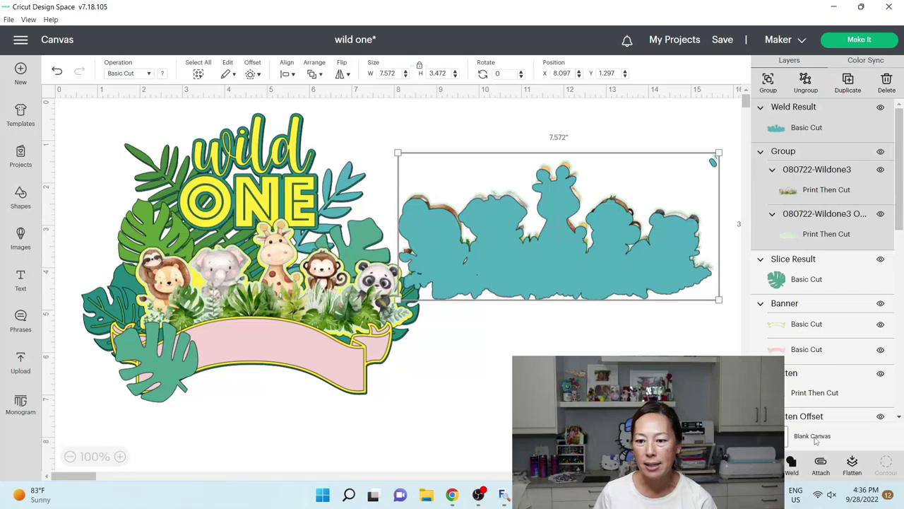
Move the teal silhouette below the animals and hide its stray outer piece and inner cutouts with Contour.
left_click_drag(548, 266, 557, 398)
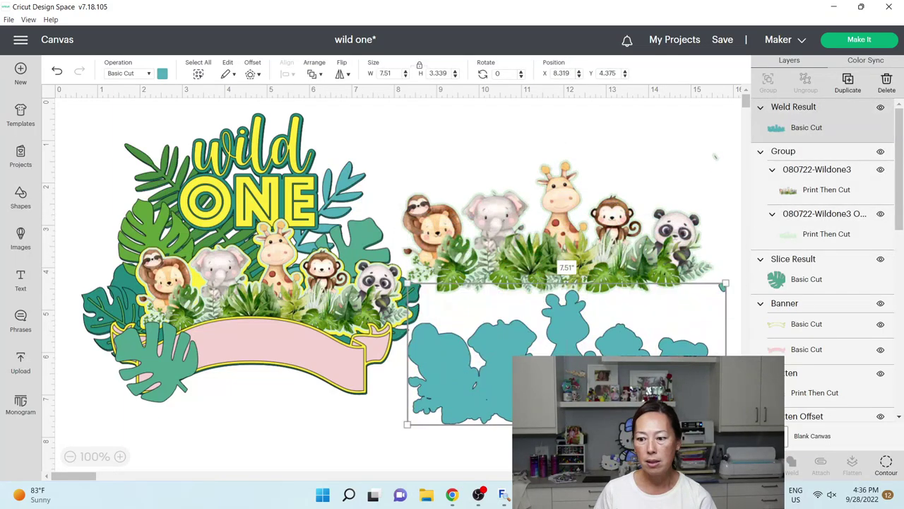
left_click(886, 464)
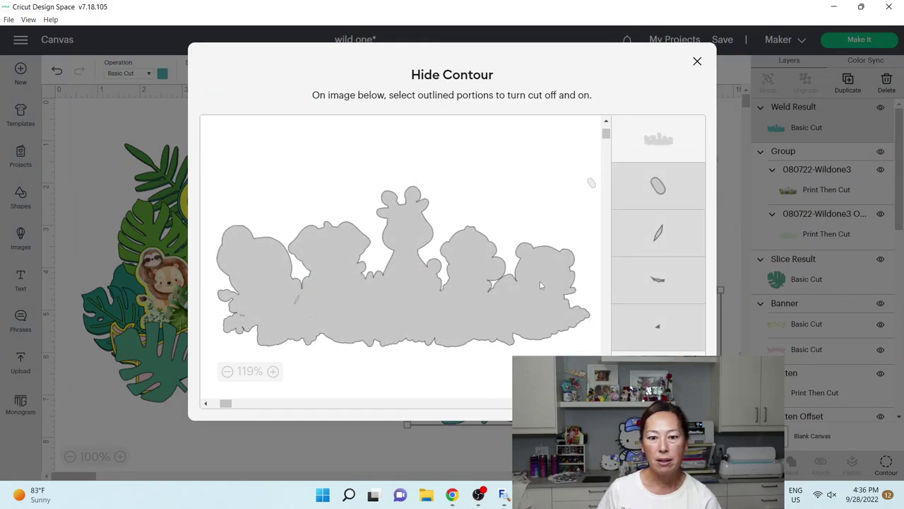
left_click(696, 61)
Move the teal silhouette onto the animals group and send it to the back.
left_click_drag(507, 262, 513, 251)
left_click(312, 73)
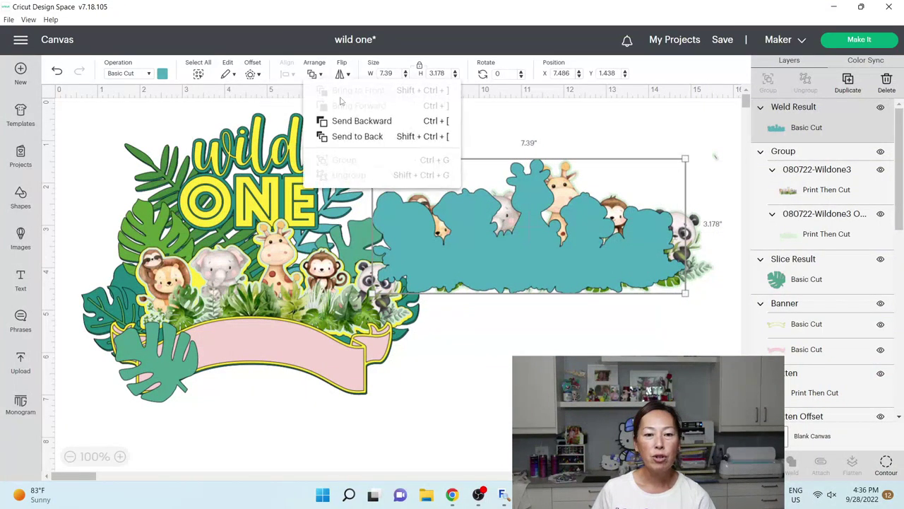
left_click(357, 136)
Center the animals group with the teal silhouette, then nudge it by hand to leave an even teal border.
left_click(626, 343)
left_click_drag(630, 340, 529, 127)
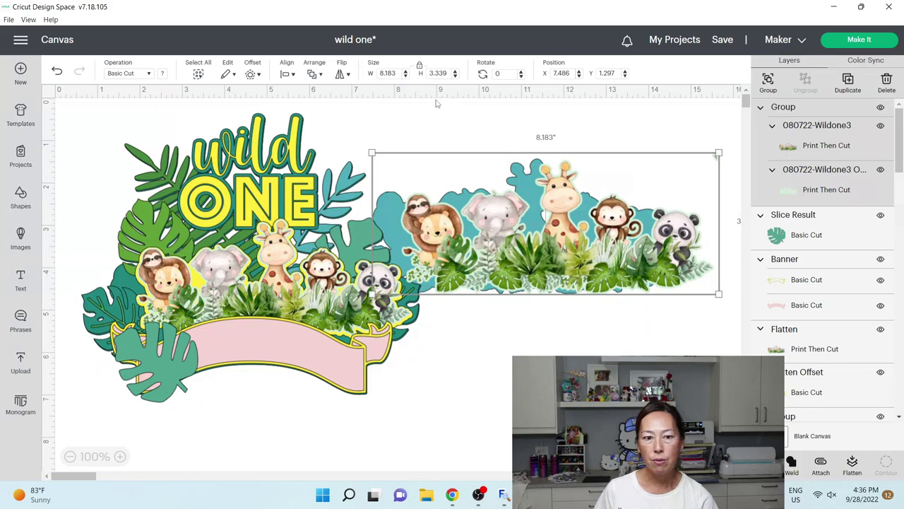
left_click(288, 74)
left_click(339, 196)
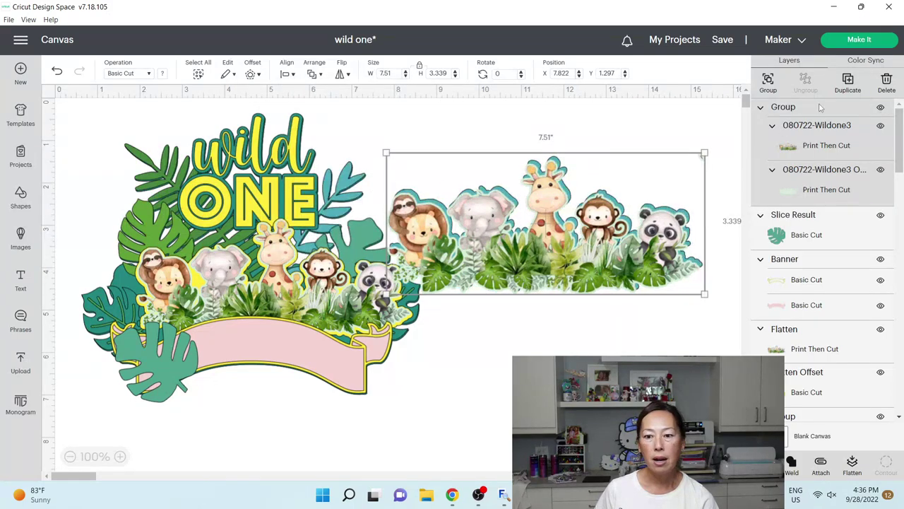
left_click(622, 139)
left_click_drag(552, 229, 555, 228)
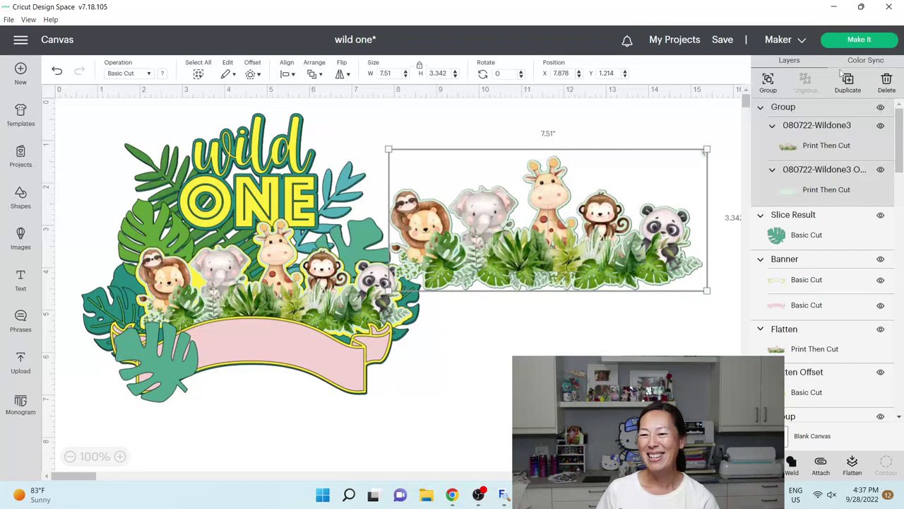
Group the animals with their teal silhouette and move the group farther away from the cake topper design.
left_click(770, 82)
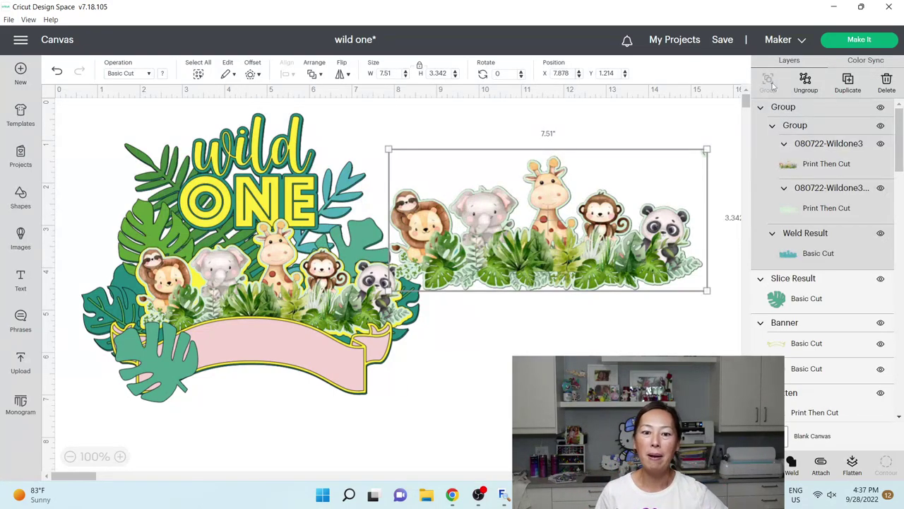
left_click(70, 455)
left_click_drag(459, 212, 488, 230)
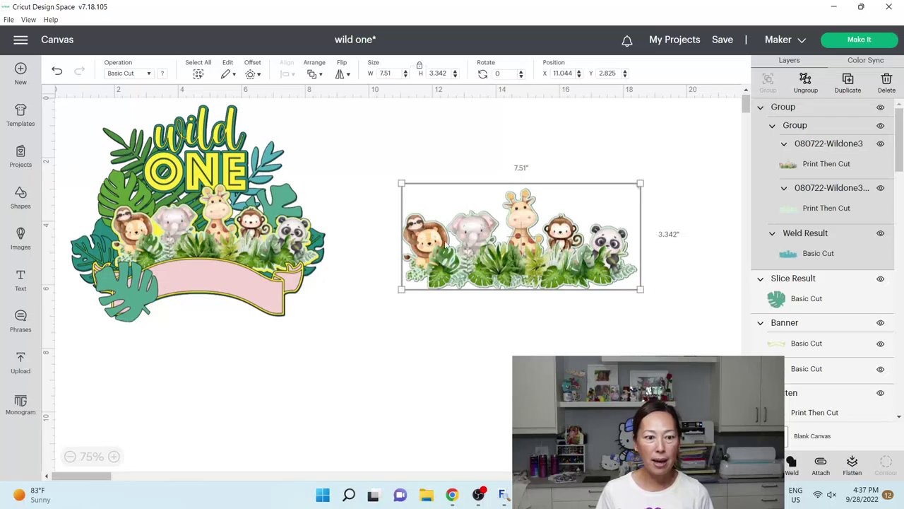
Check which Cricut library images the green monstera leaf on the banner comes from.
left_click(840, 294)
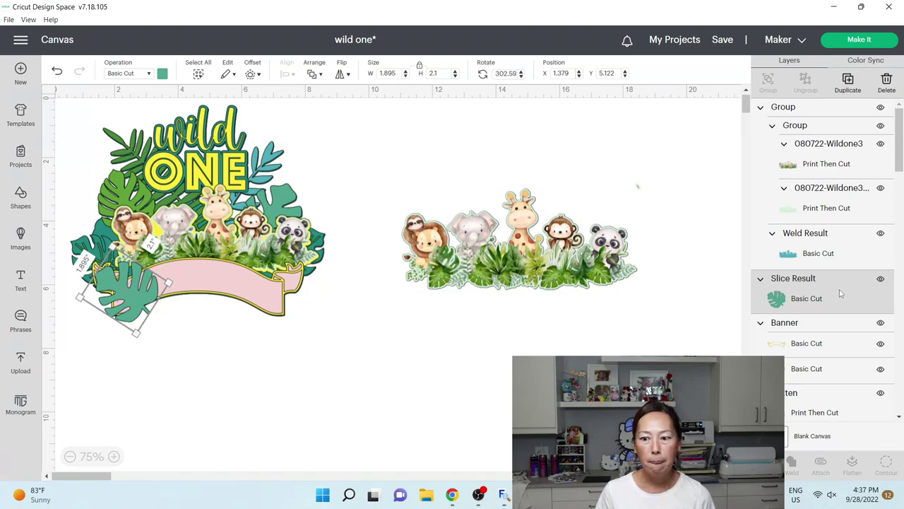
right_click(840, 294)
mouse_move(820, 427)
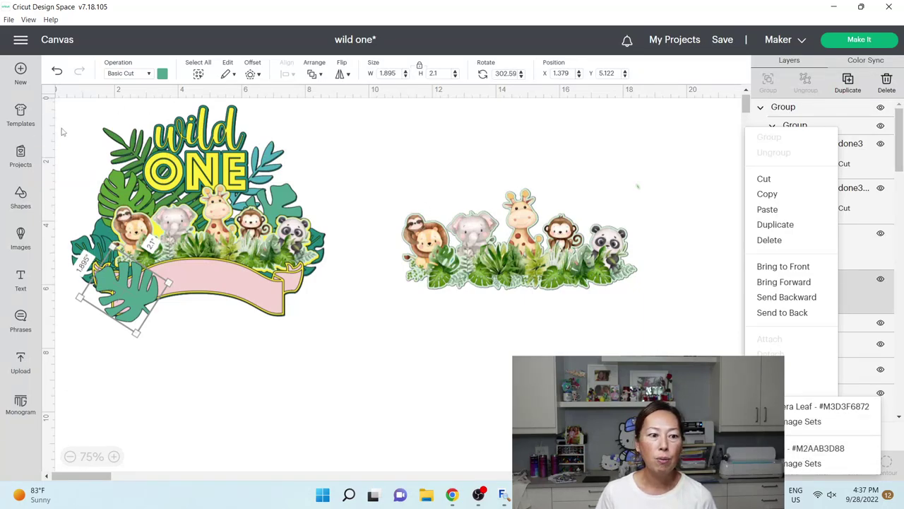
Search the image library for "monstera".
left_click(24, 237)
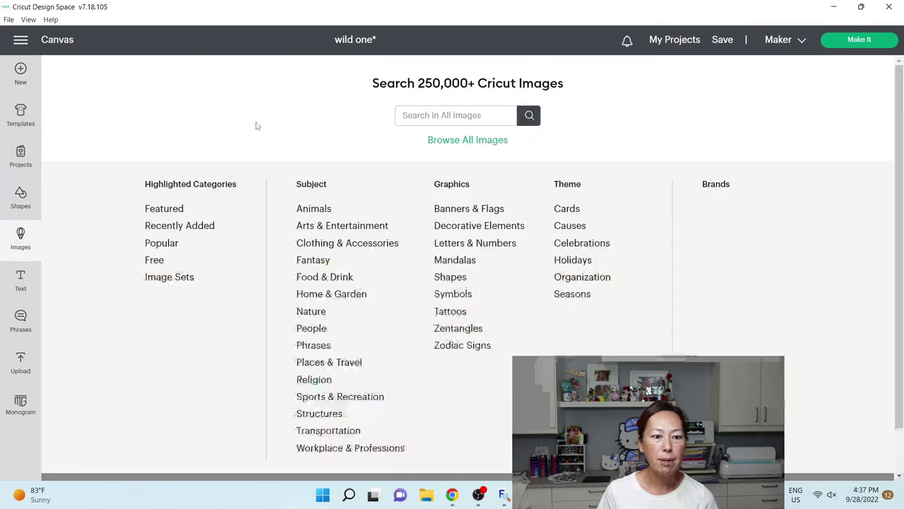
type("monstera e")
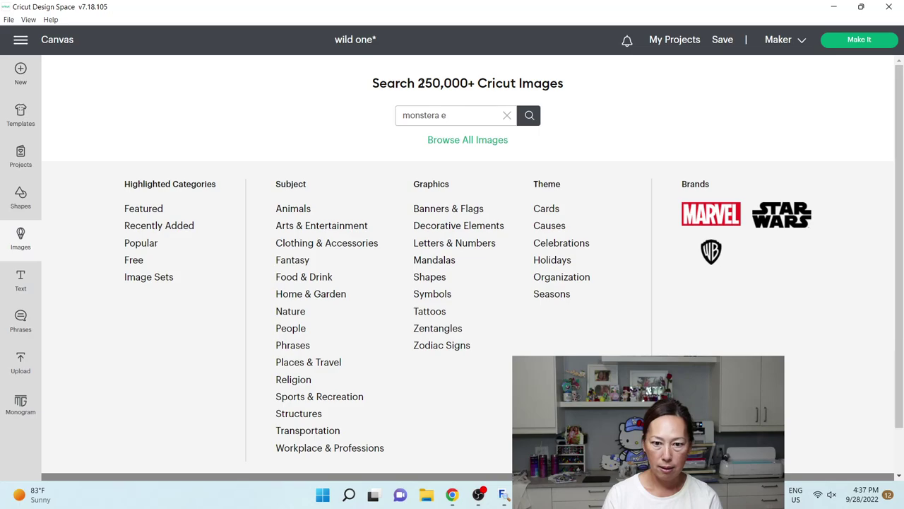
key("Return")
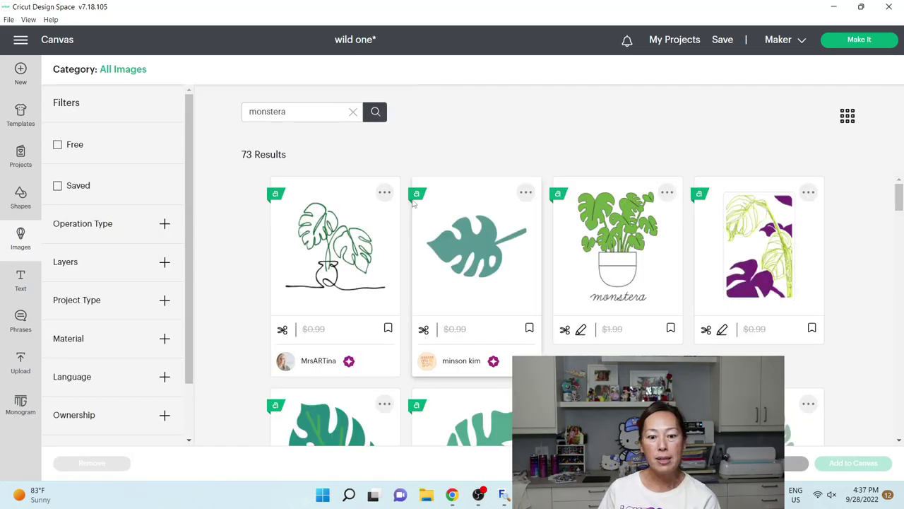
Select the two-tone teal leaf, the light teal stemmed leaf and the plain green leaf, and add all three to the canvas.
scroll(413, 203, "down", 2)
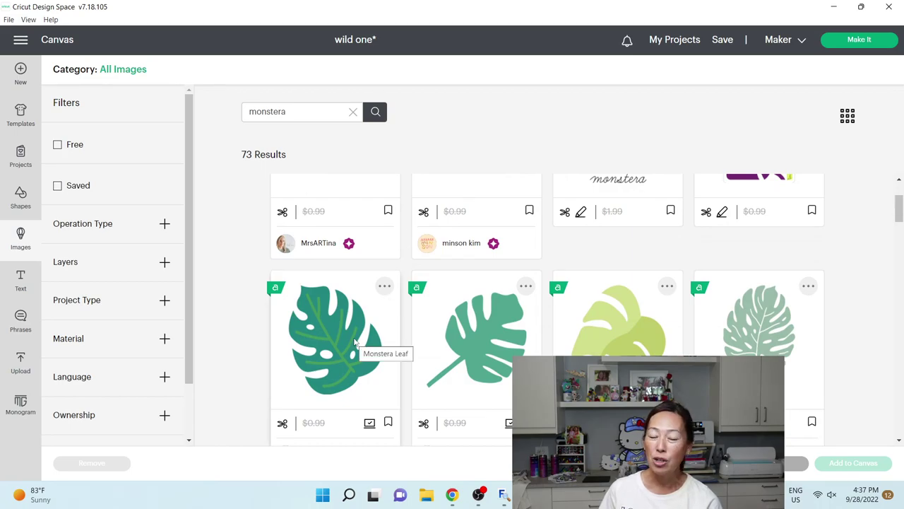
left_click(355, 342)
left_click(497, 345)
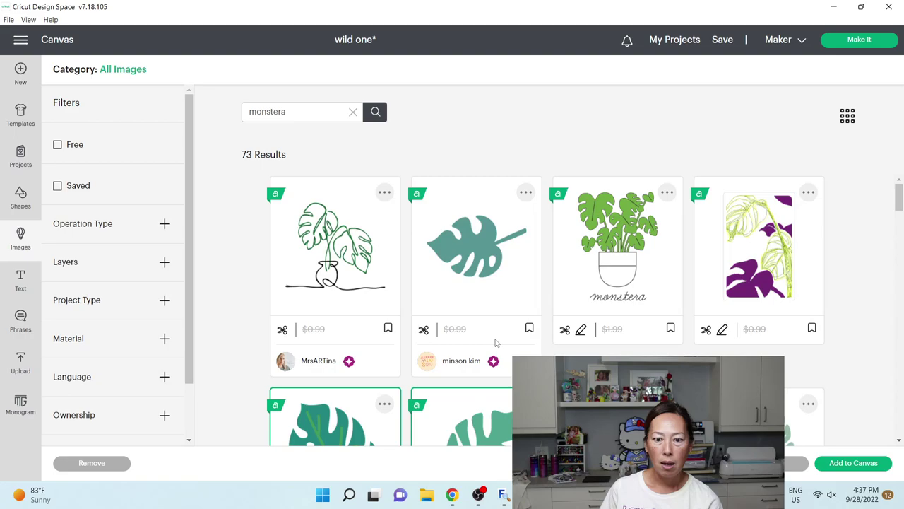
scroll(496, 342, "down", 5)
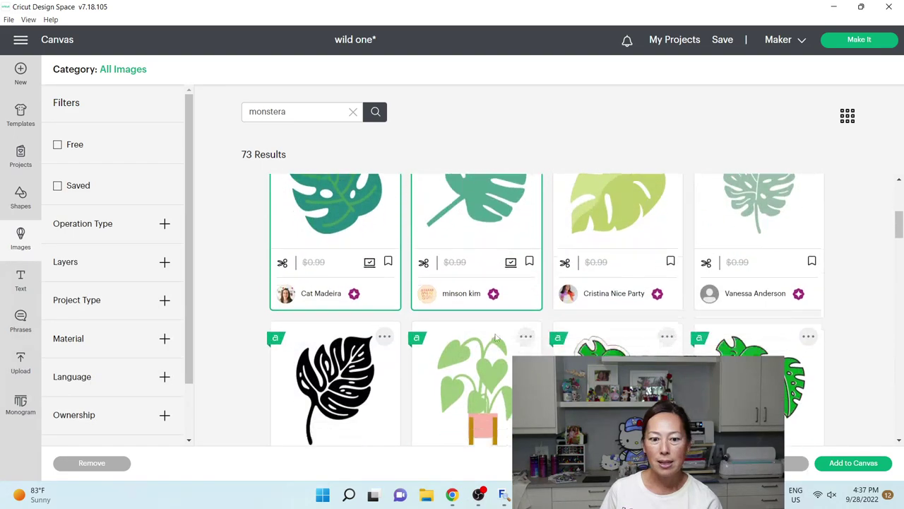
scroll(496, 338, "down", 10)
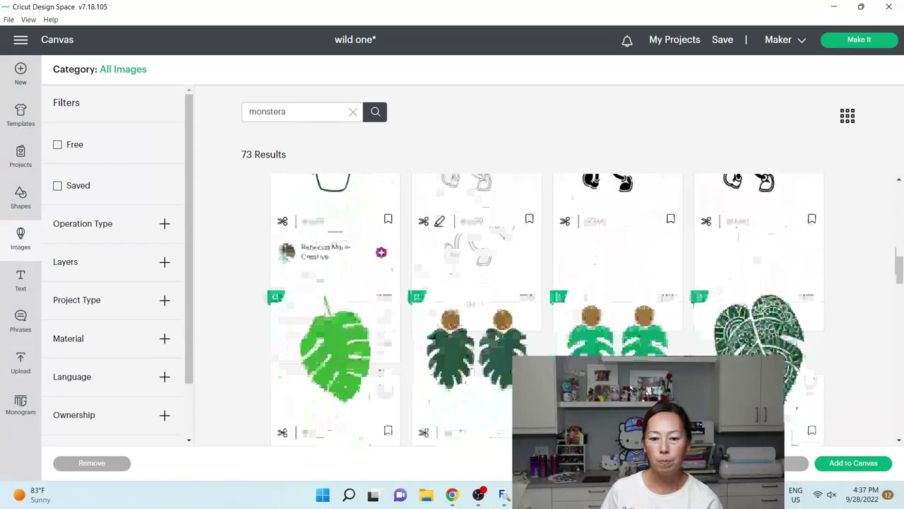
scroll(496, 338, "down", 2)
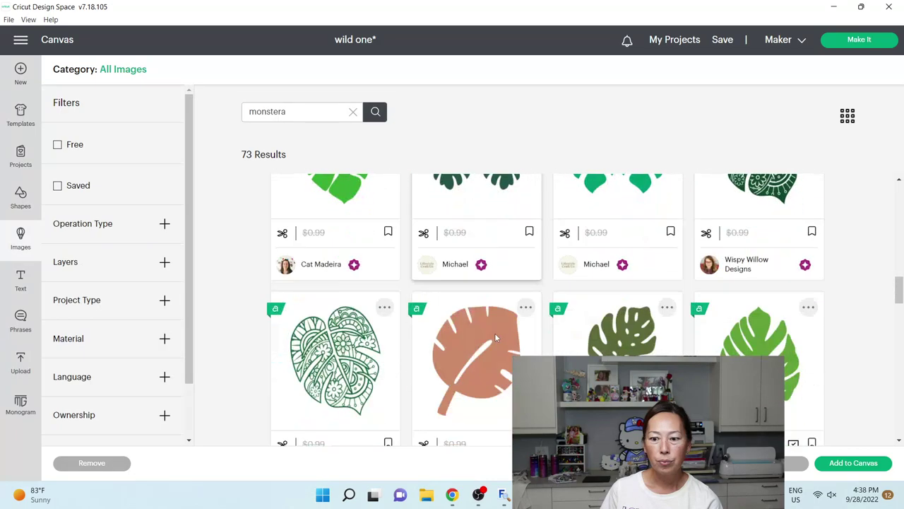
left_click(749, 347)
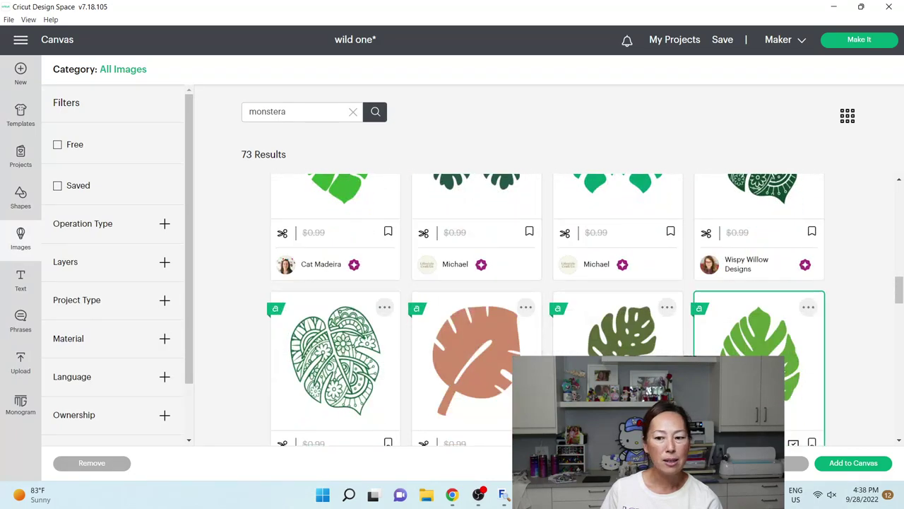
left_click(854, 461)
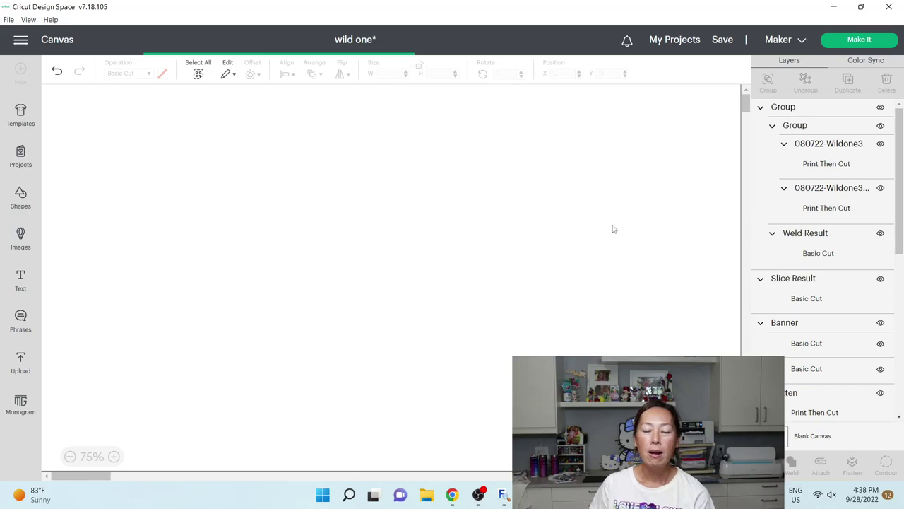
Spread the three new monstera leaves apart, with the light teal one below the topper and the green one between the two designs.
left_click_drag(258, 235, 617, 345)
left_click(715, 314)
left_click_drag(537, 310, 276, 312)
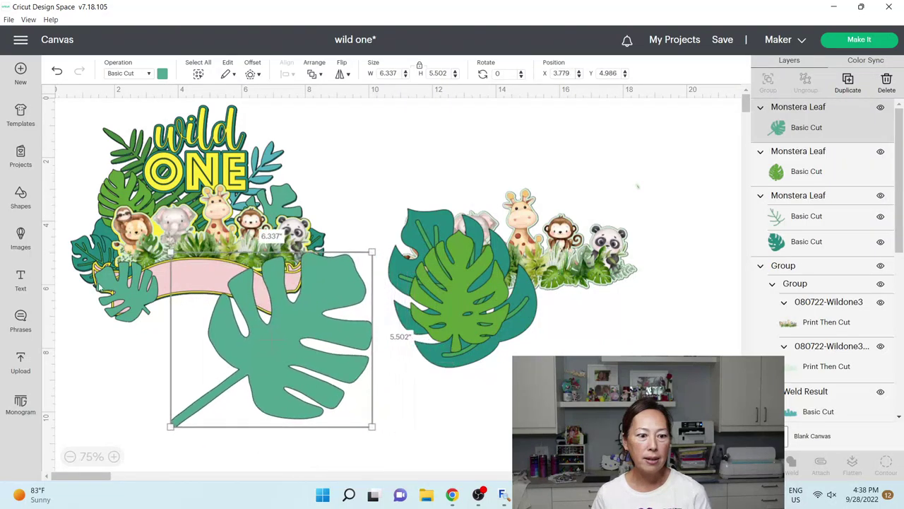
left_click_drag(465, 286, 394, 214)
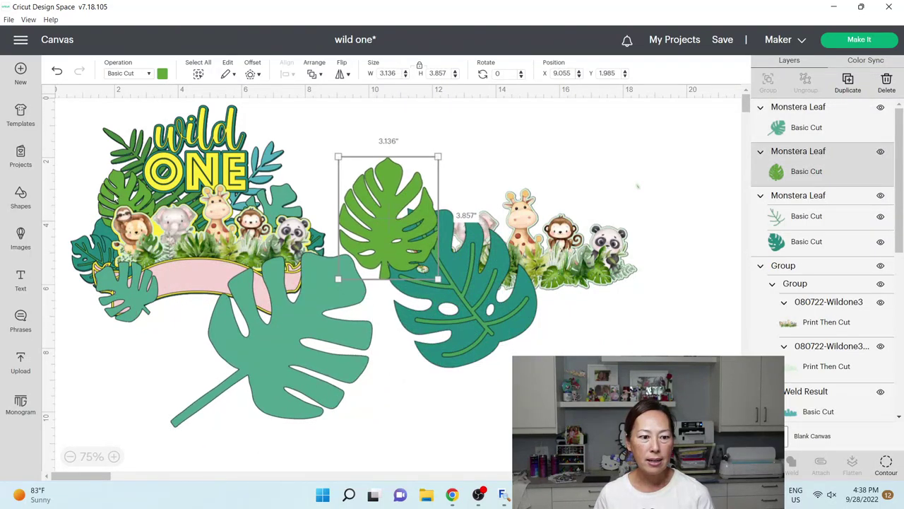
left_click(465, 316)
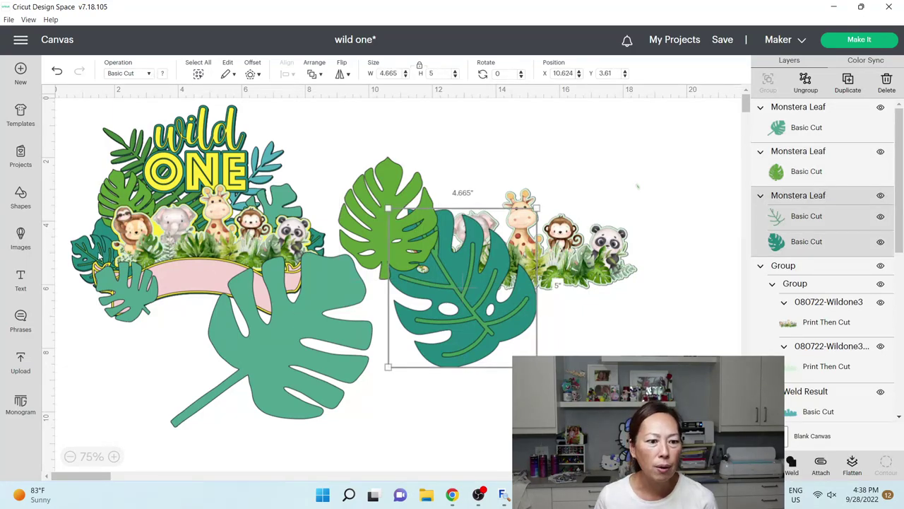
Move the original topper's animals and their yellow offset aside, group them, and place the group back over the topper's banner.
left_click_drag(171, 224, 554, 449)
left_click(198, 227)
left_click_drag(198, 227, 575, 431)
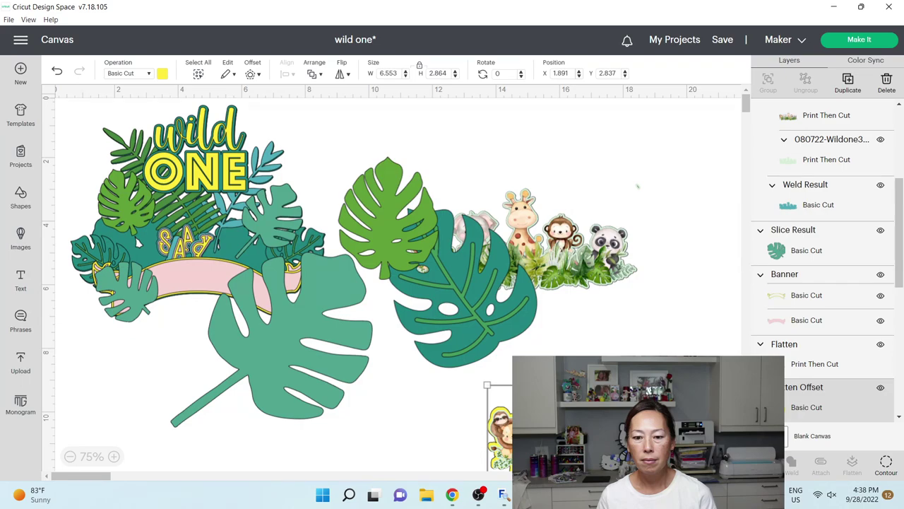
key("Escape")
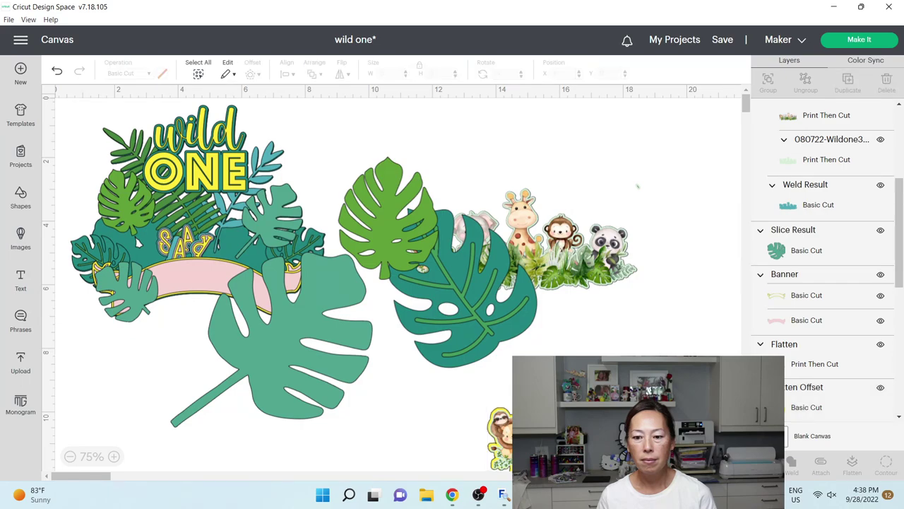
left_click(500, 431)
left_click(768, 79)
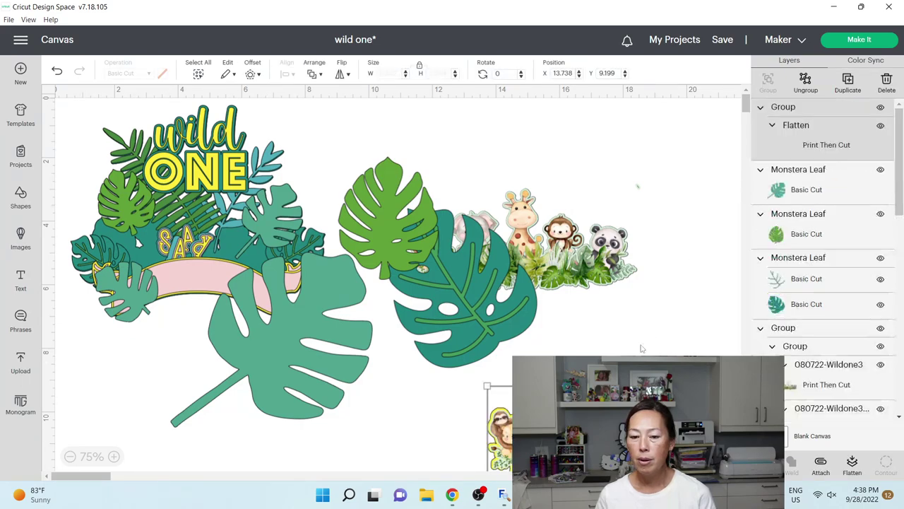
left_click_drag(499, 424, 292, 290)
left_click_drag(312, 235, 211, 251)
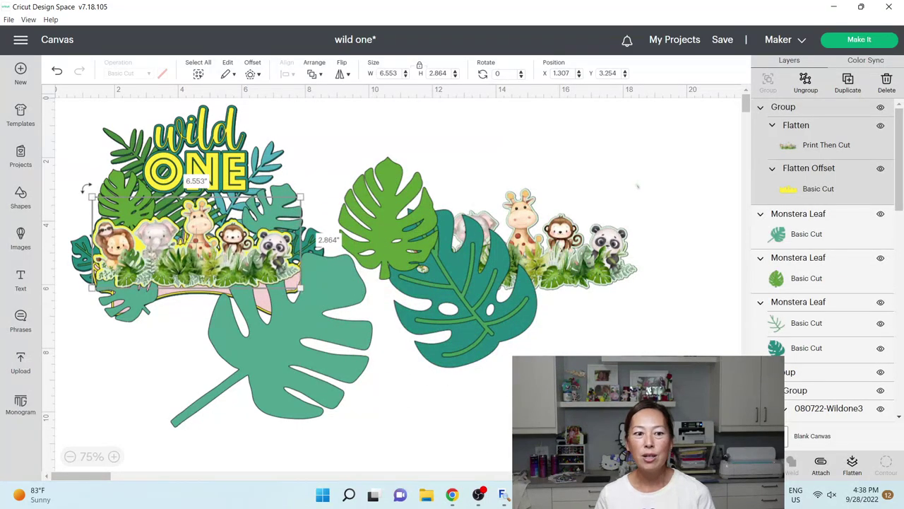
Scale the light teal leaf to about 3.35 × 2.91 in below the separate animals, and the two-tone leaf to about 2.34 × 2.50 in.
left_click_drag(261, 381, 507, 411)
left_click_drag(595, 378, 583, 287)
left_click_drag(601, 368, 604, 393)
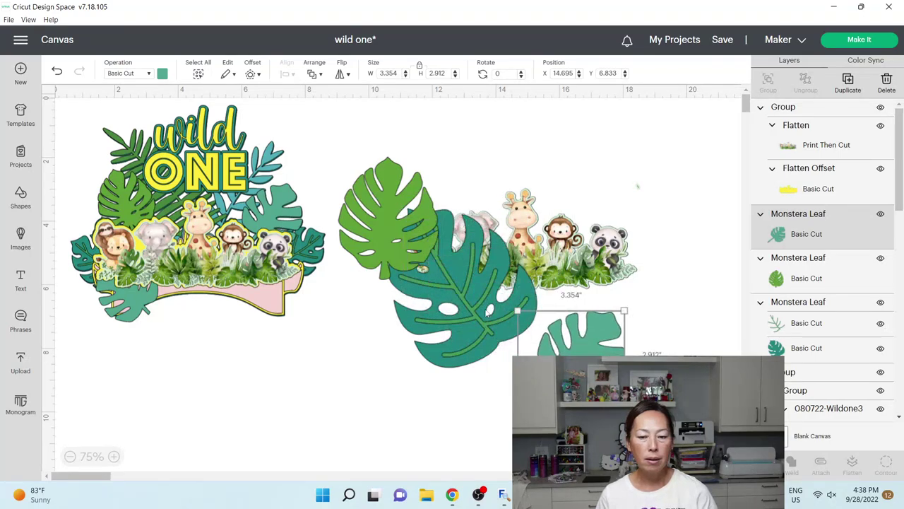
left_click(514, 350)
left_click_drag(537, 367, 437, 280)
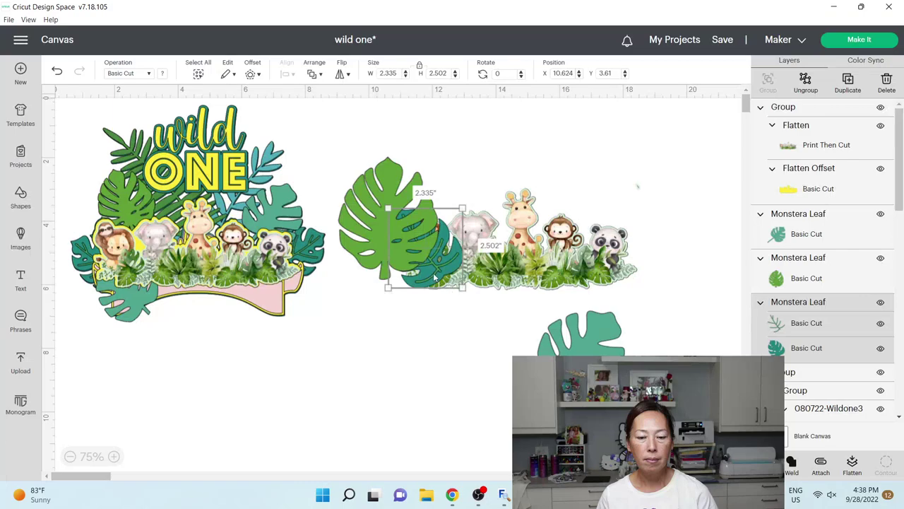
Scale the green monstera leaf to about 1.89 × 2.32 in and place it below the separate animals group.
left_click_drag(364, 247, 448, 326)
left_click(415, 223)
left_click(487, 339)
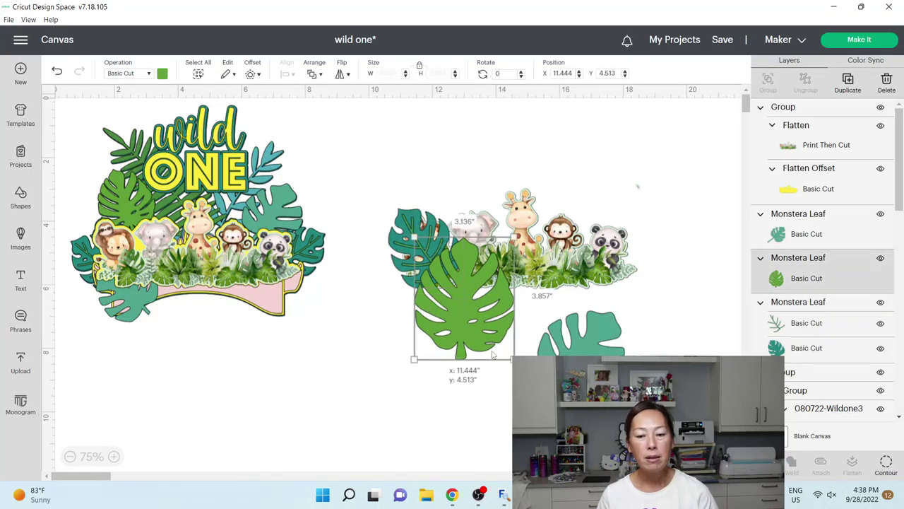
left_click_drag(510, 354, 473, 310)
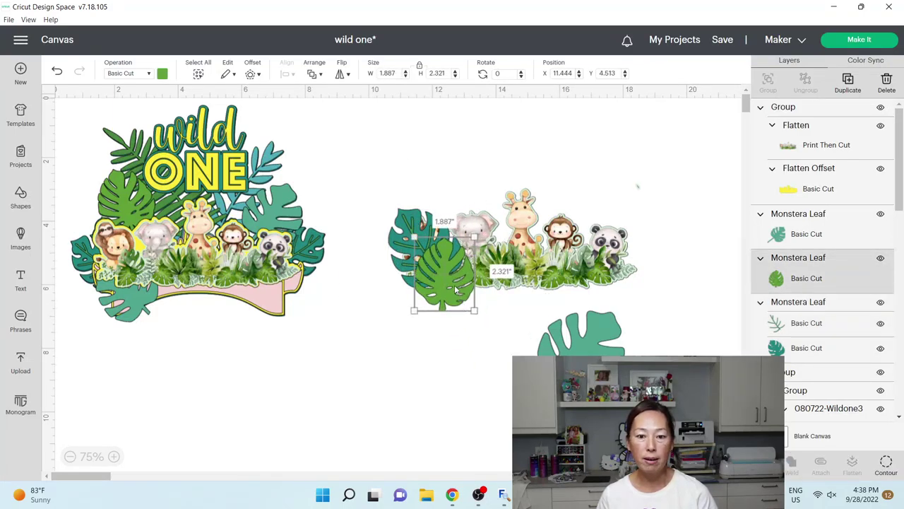
left_click_drag(437, 265, 500, 338)
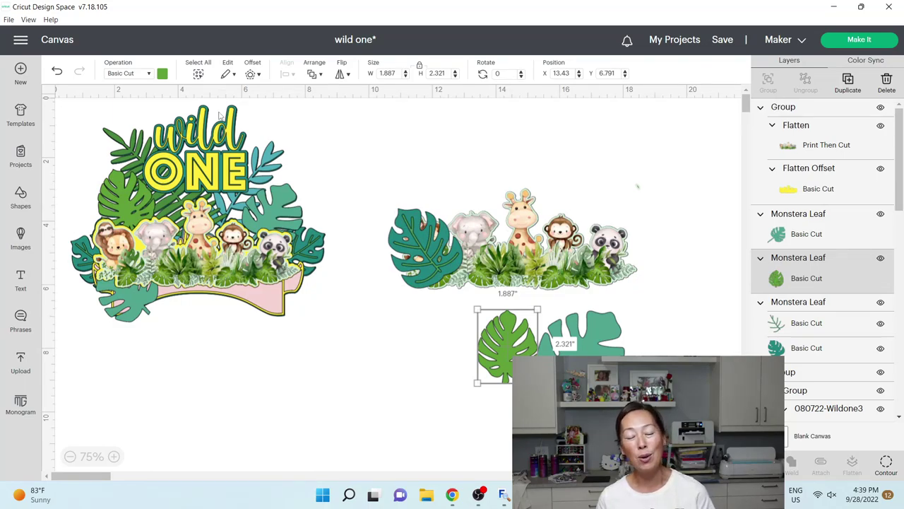
Move the two-tone leaf slightly at the sloth and lion, and bring the separate animals group to the front.
mouse_move(421, 259)
left_mouse_down()
mouse_move(445, 270)
mouse_move(423, 260)
left_mouse_up()
left_click(524, 205)
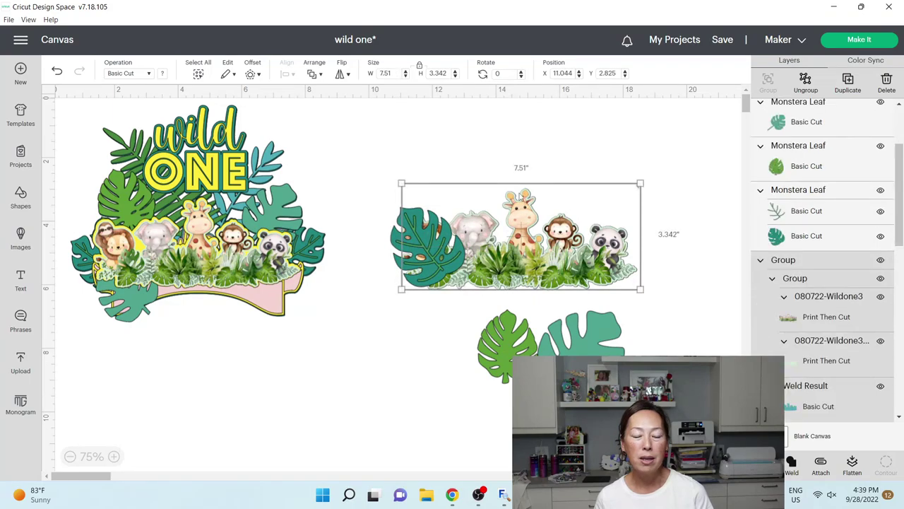
left_click(313, 75)
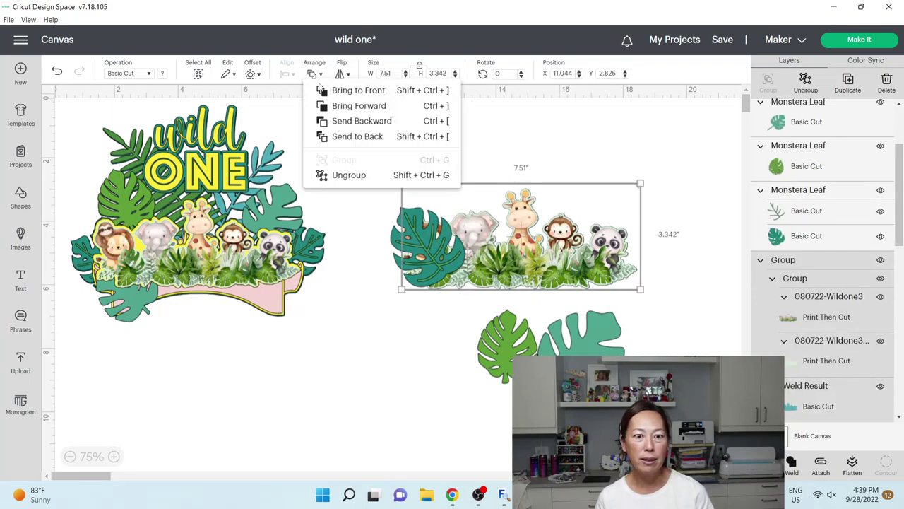
left_click(359, 91)
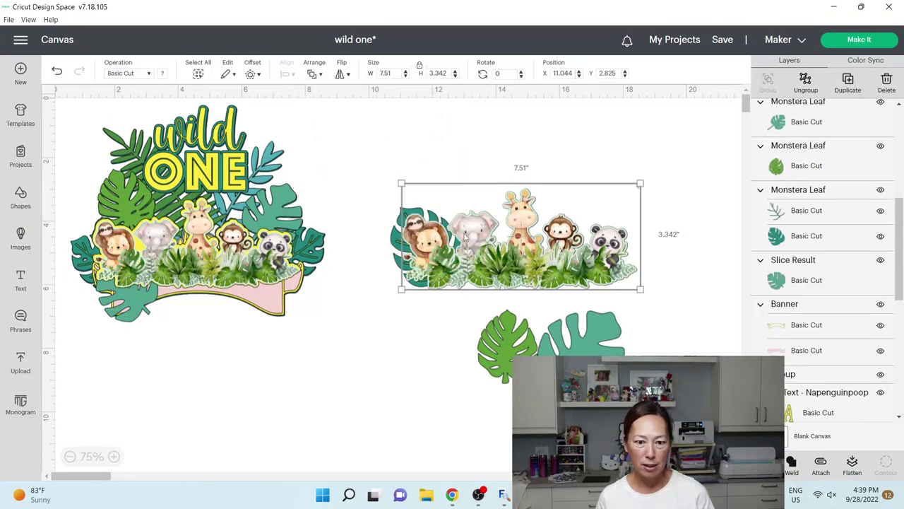
Tuck the two-tone teal leaf behind the sloth and lion, scaled to about 2.03 × 2.17 in and rotated to about 333°.
left_click_drag(472, 254, 480, 263)
left_click(401, 216)
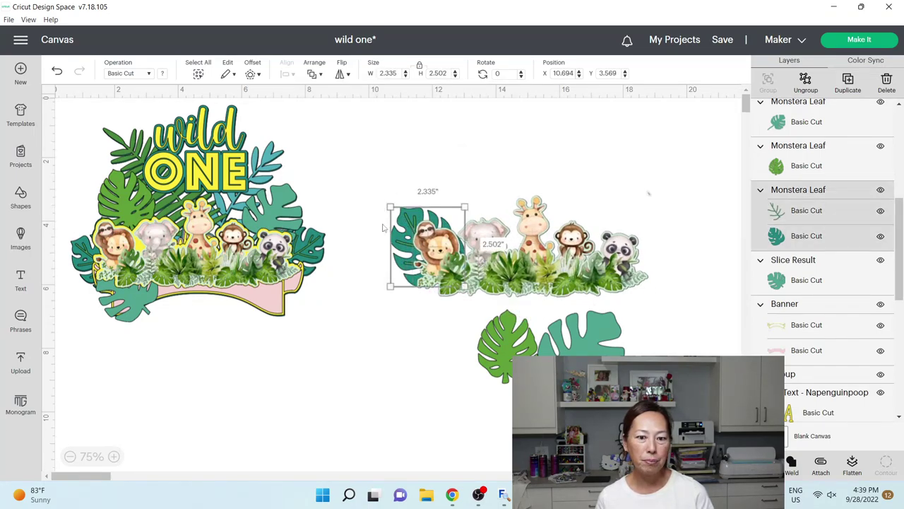
left_click_drag(381, 294, 413, 288)
left_click_drag(405, 244, 428, 262)
Scale the light teal leaf to about 2.67 × 2.32 in and place it behind the monkey and panda, adjusting the animals group's position.
left_click(593, 336)
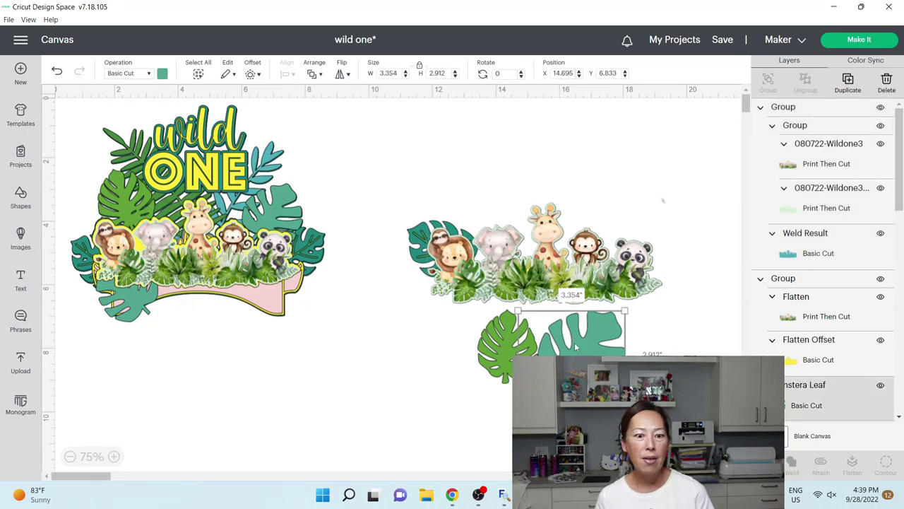
left_click_drag(593, 336, 595, 232)
left_click_drag(641, 194, 619, 212)
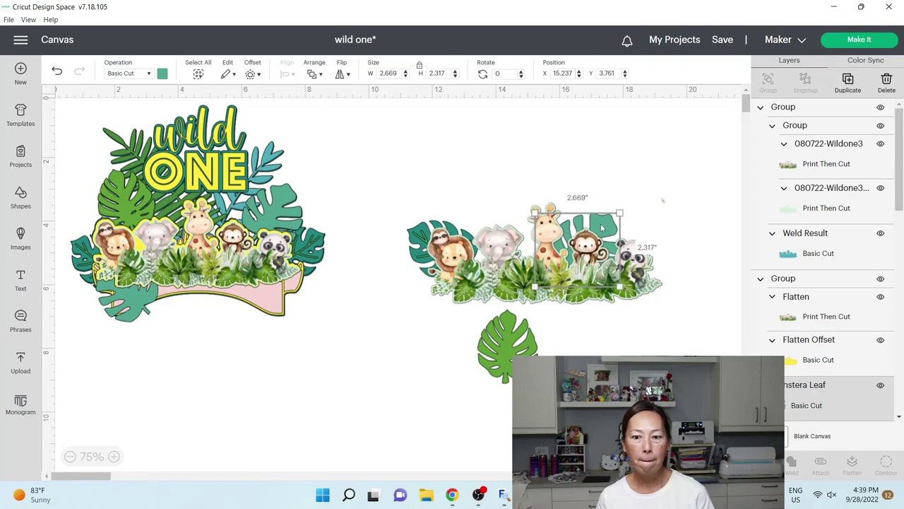
left_click(606, 224)
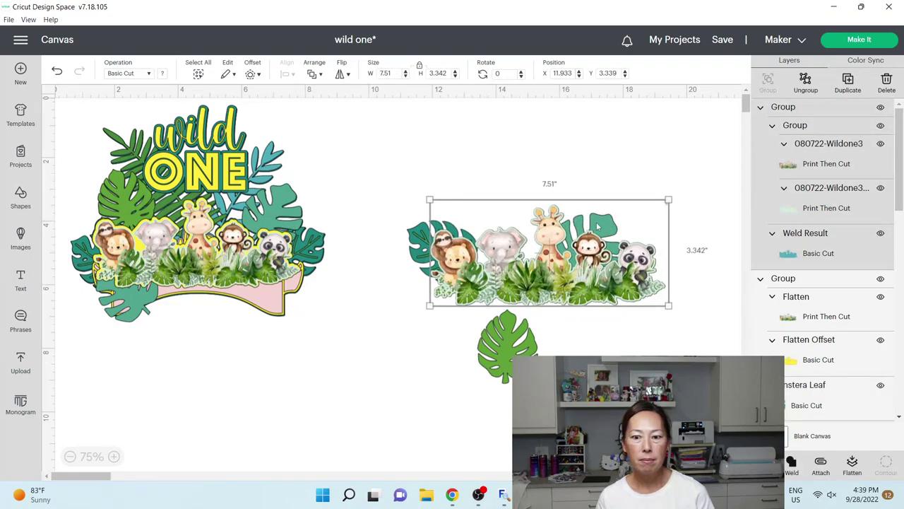
left_click_drag(606, 260, 592, 352)
left_click_drag(591, 244, 667, 198)
left_click_drag(530, 361, 545, 274)
left_click_drag(677, 185, 627, 225)
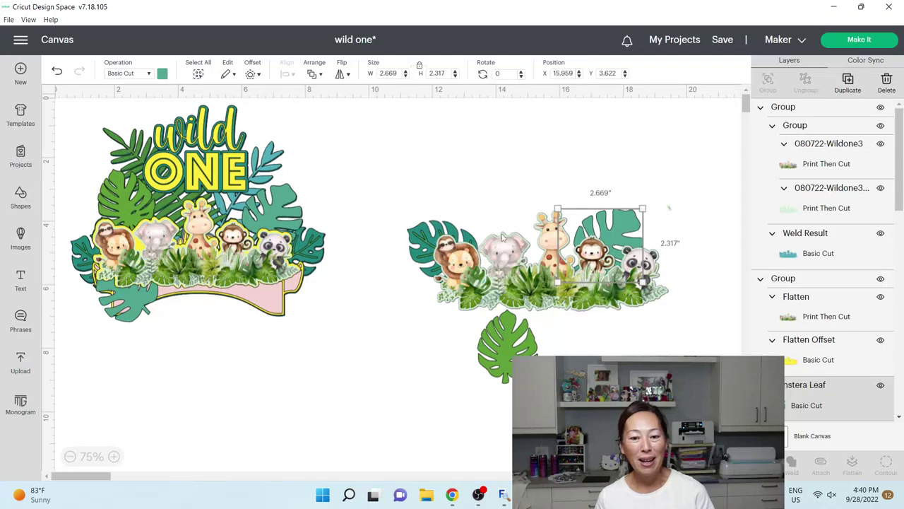
Duplicate the two-tone teal leaf from behind the sloth and lion, and flip the copy horizontally.
left_click(407, 231)
left_click(420, 238)
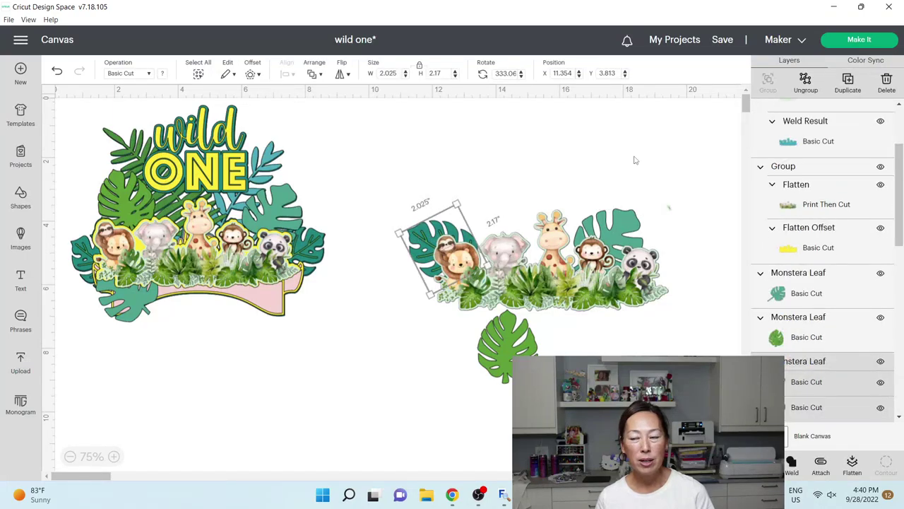
left_click(853, 86)
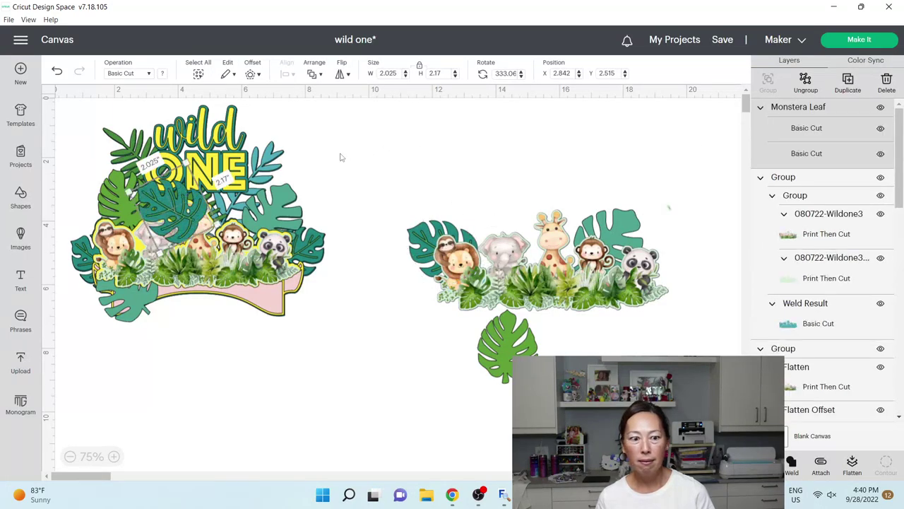
left_click(344, 74)
left_click(388, 103)
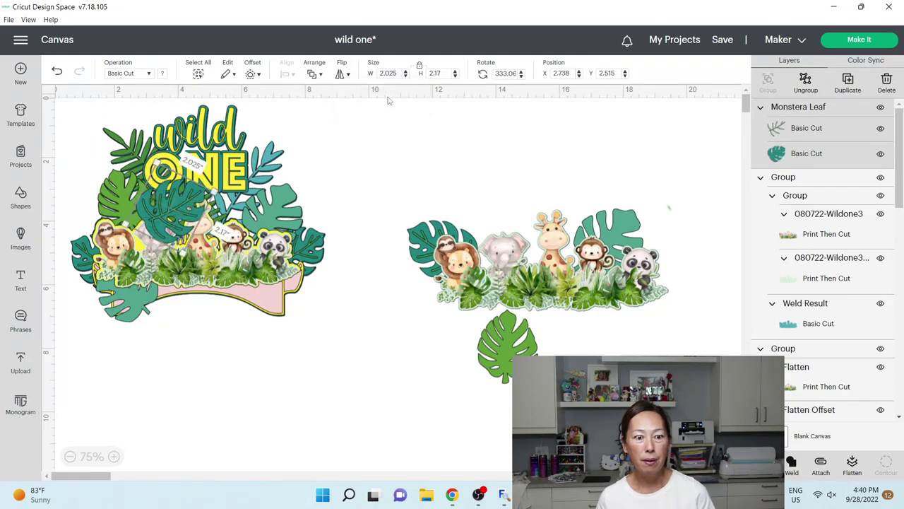
Move the flipped two-tone leaf behind the panda, sending it to the back, and tuck the green leaf behind the elephant.
left_click_drag(195, 205, 665, 259)
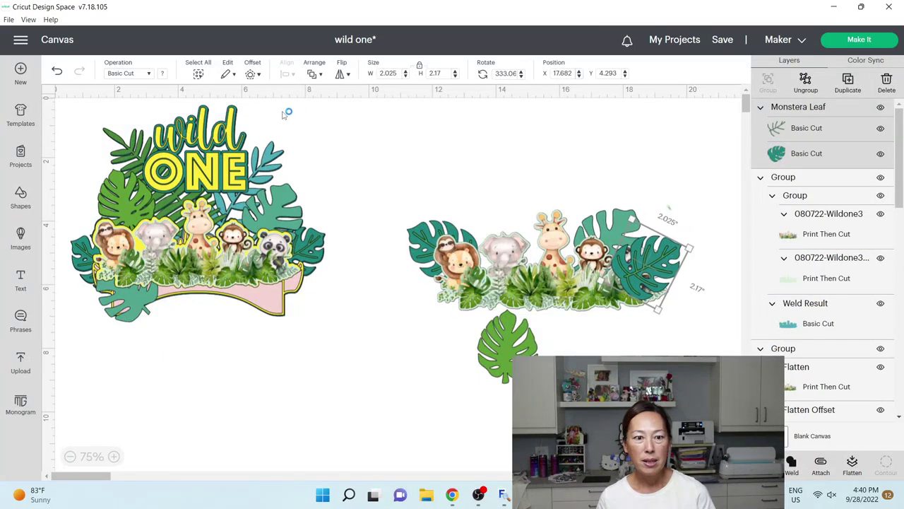
left_click(314, 75)
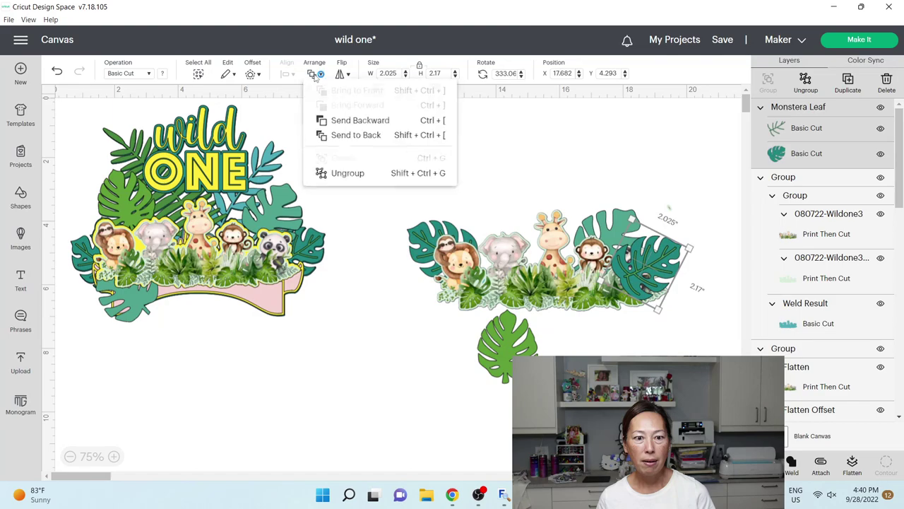
left_click(355, 143)
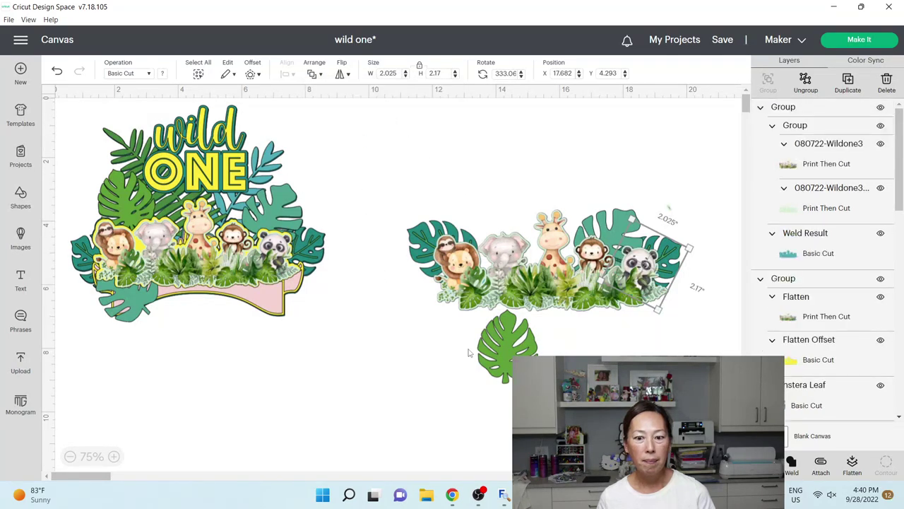
left_click_drag(515, 336, 508, 235)
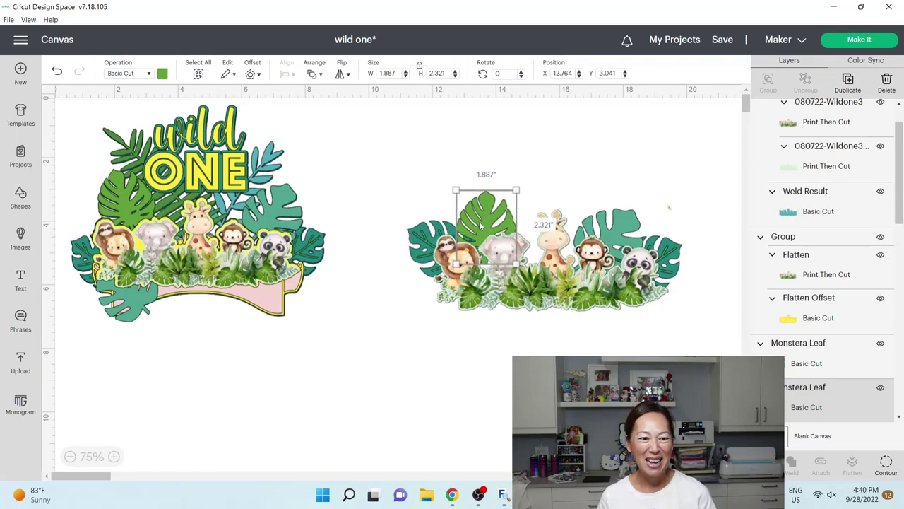
Bring the light teal leaf at the finished topper's lower-left edge in front of the animals and banner.
left_click(143, 308)
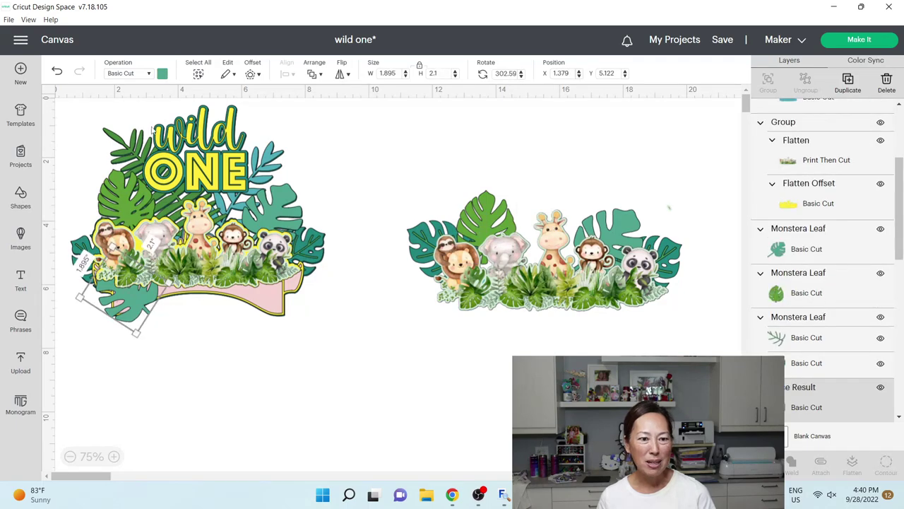
left_click(314, 77)
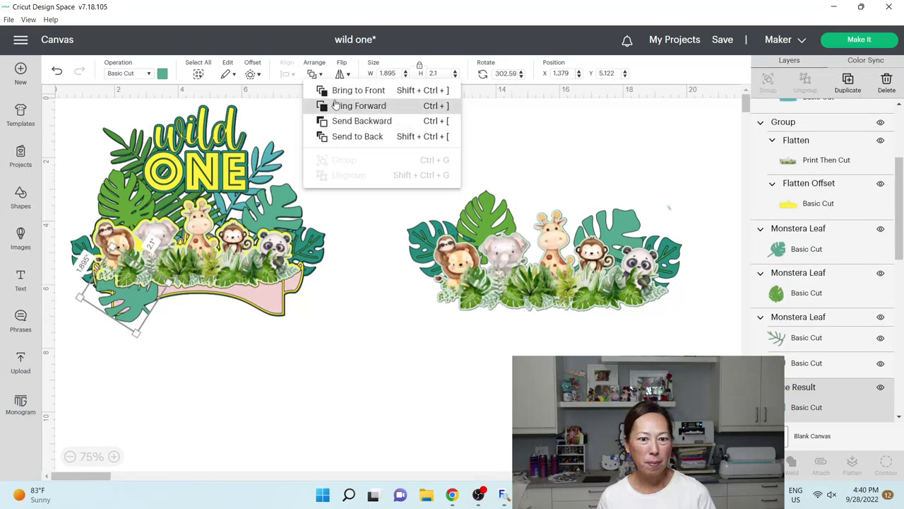
left_click(336, 103)
left_click(338, 103)
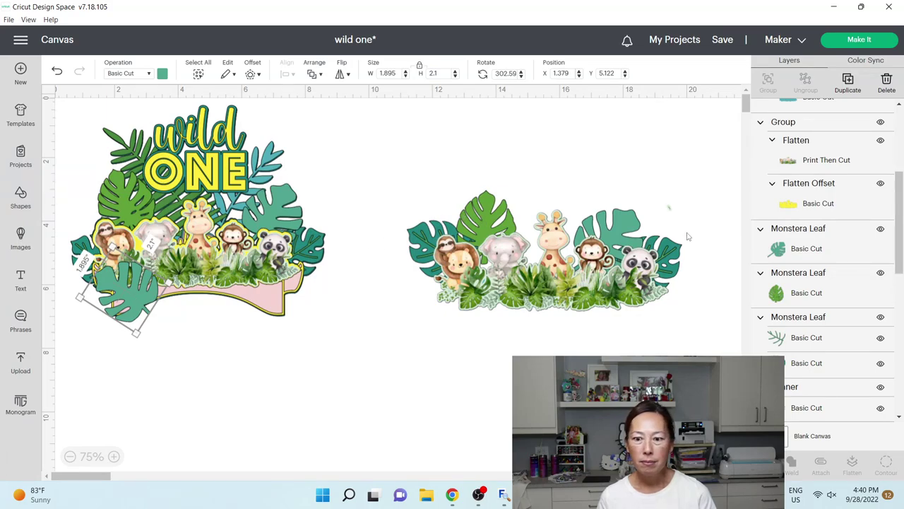
Duplicate the light teal leaf behind the monkey and panda, moving the separate animals group out of the way and back.
left_click(624, 223)
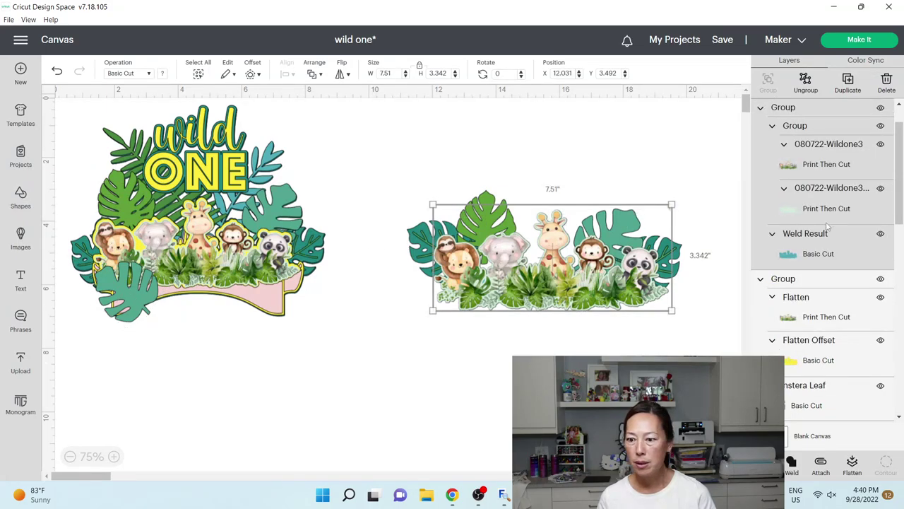
left_click(571, 274)
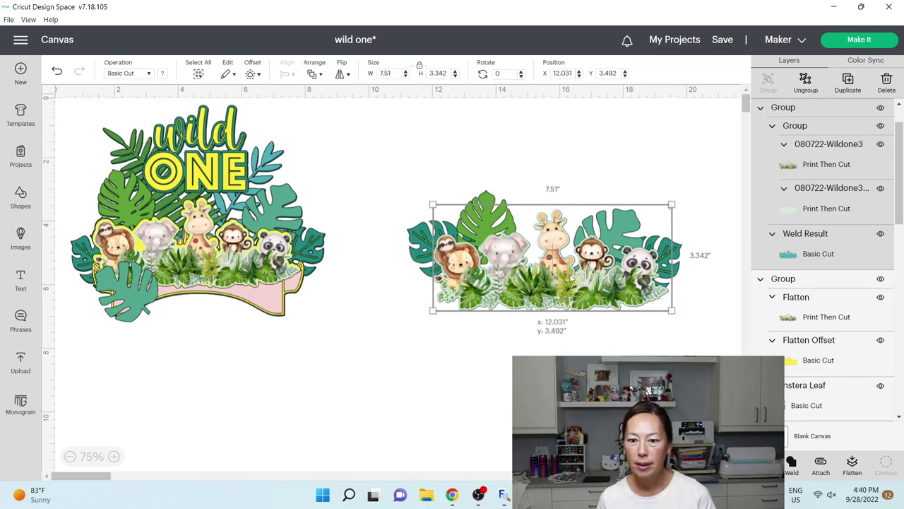
left_click_drag(571, 275, 574, 394)
left_click(607, 238)
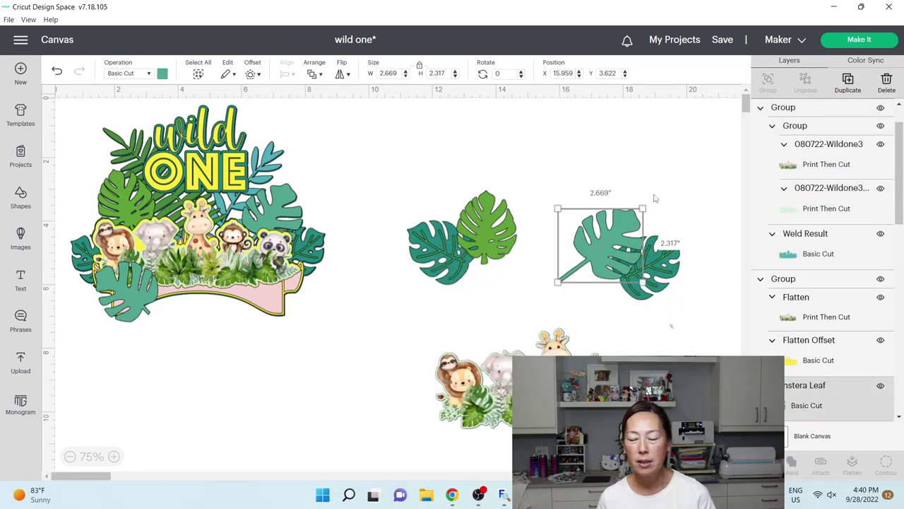
left_click(840, 92)
left_click_drag(234, 251, 464, 452)
left_click_drag(557, 398, 554, 280)
Rotate the light teal leaf copy to about 242° and place it over the greenery below the sloth and lion.
left_click(462, 430)
left_click_drag(475, 426, 537, 315)
left_click_drag(529, 275, 433, 293)
left_click_drag(488, 311, 460, 298)
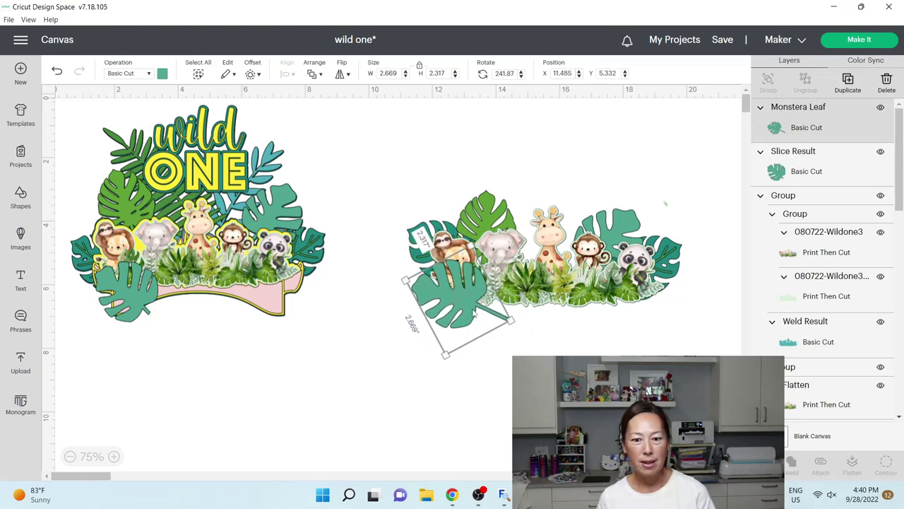
Move the leaf copy to empty canvas and insert a square overlapping its long stem, selecting both shapes.
left_click_drag(452, 311, 355, 343)
left_click(20, 197)
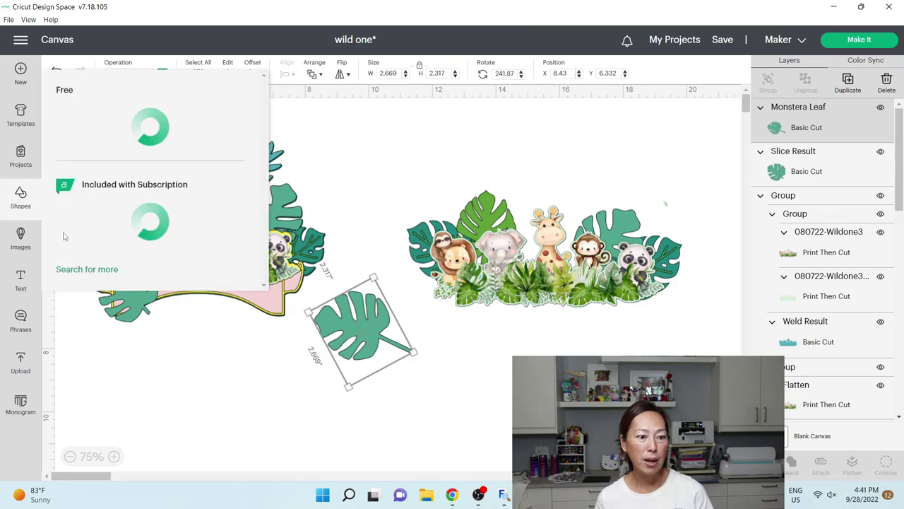
left_click(77, 274)
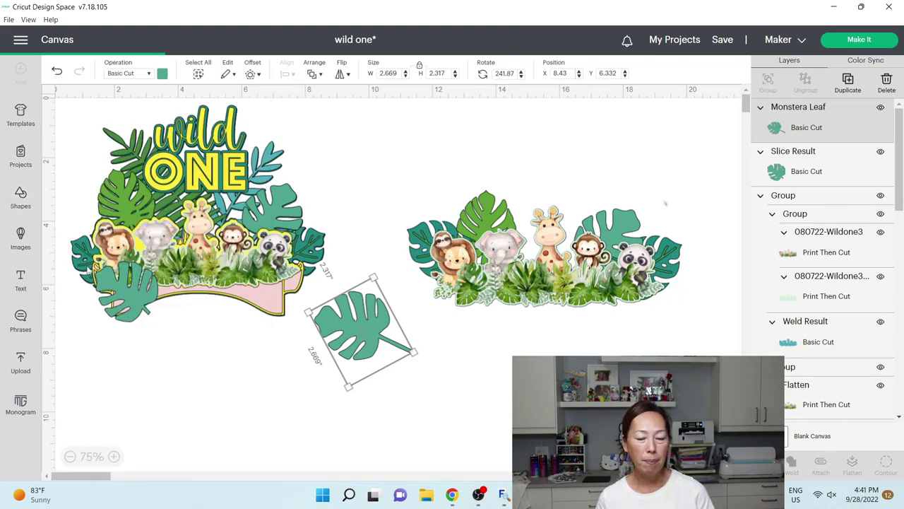
left_click_drag(203, 243, 409, 350)
left_click(453, 450)
left_click_drag(433, 441, 354, 319)
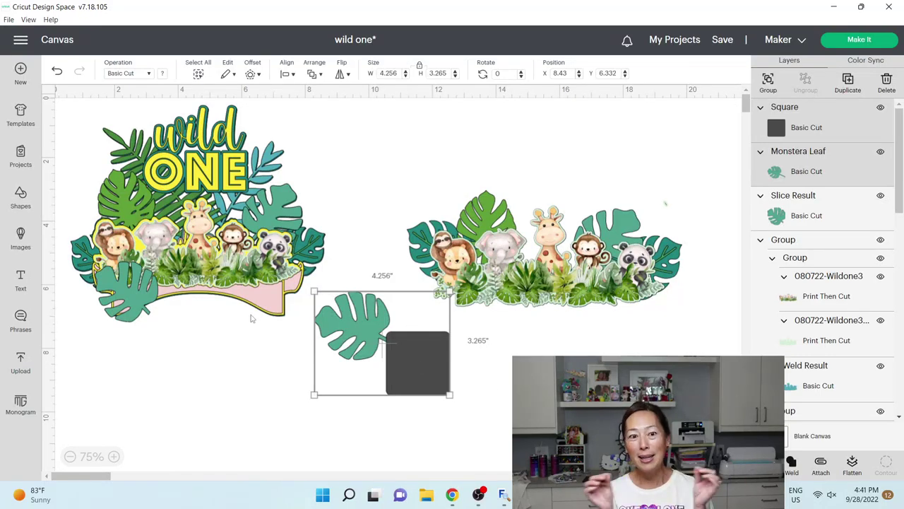
Slice the long stem off the leaf copy, deleting the leftover pieces, and place the trimmed leaf below the sloth and lion.
left_click(424, 346)
key("Delete")
left_click(401, 349)
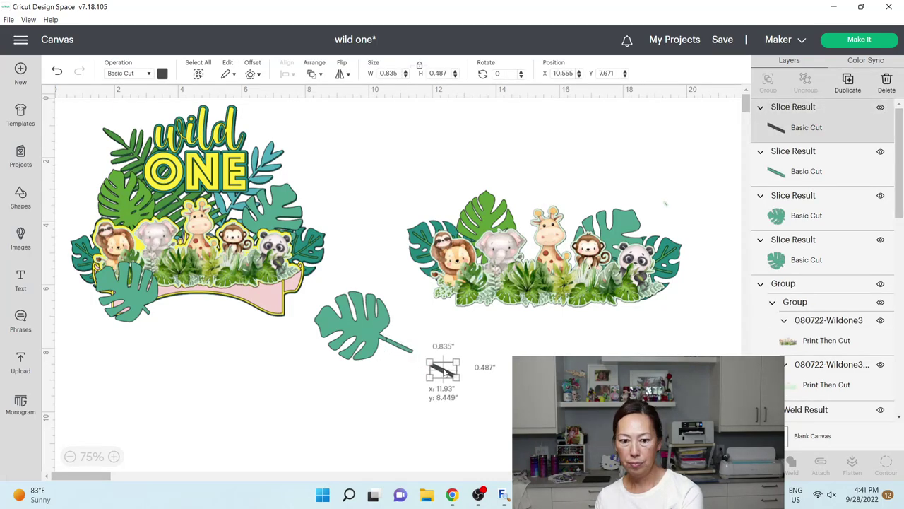
left_click(422, 358)
left_click(409, 351)
key("Delete")
left_click_drag(364, 334, 463, 310)
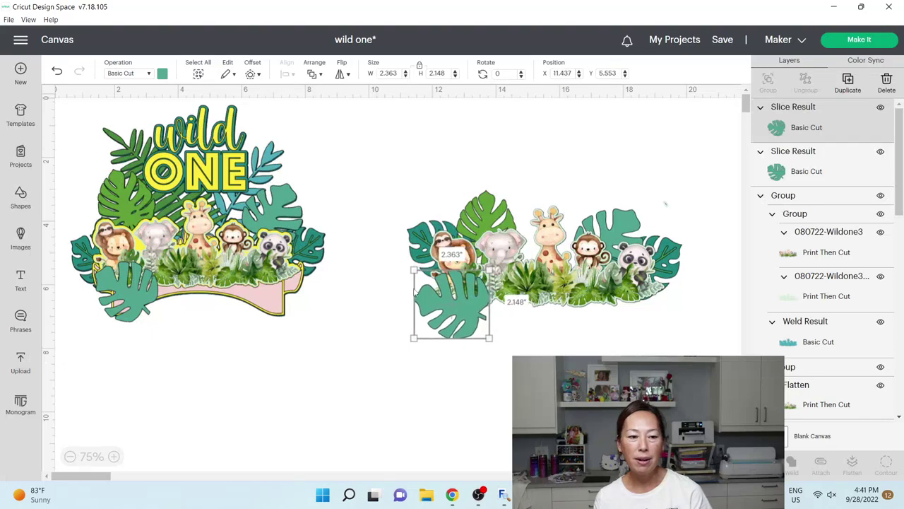
Search the image library for "banner".
left_click(20, 240)
type("banner")
key("Return")
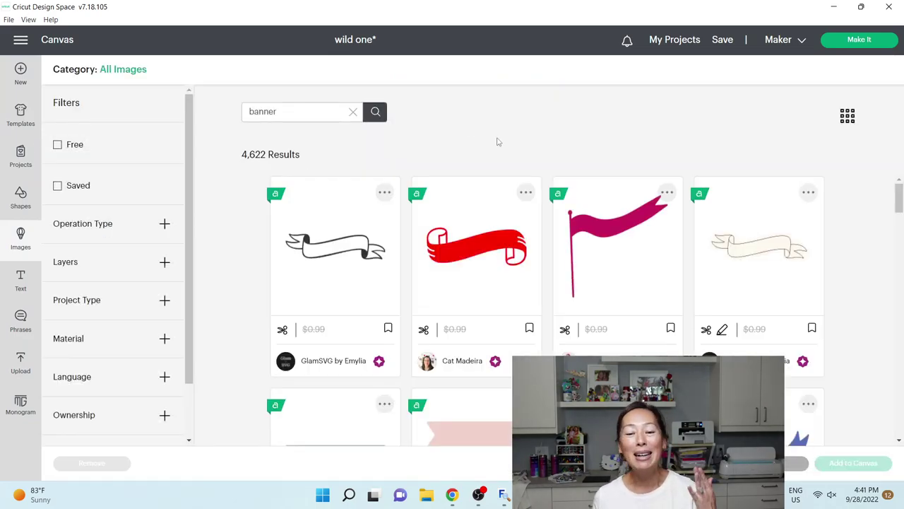
Browse the banner image results for a curved ribbon banner suited to the topper's base.
scroll(558, 310, "down", 5)
scroll(556, 308, "down", 8)
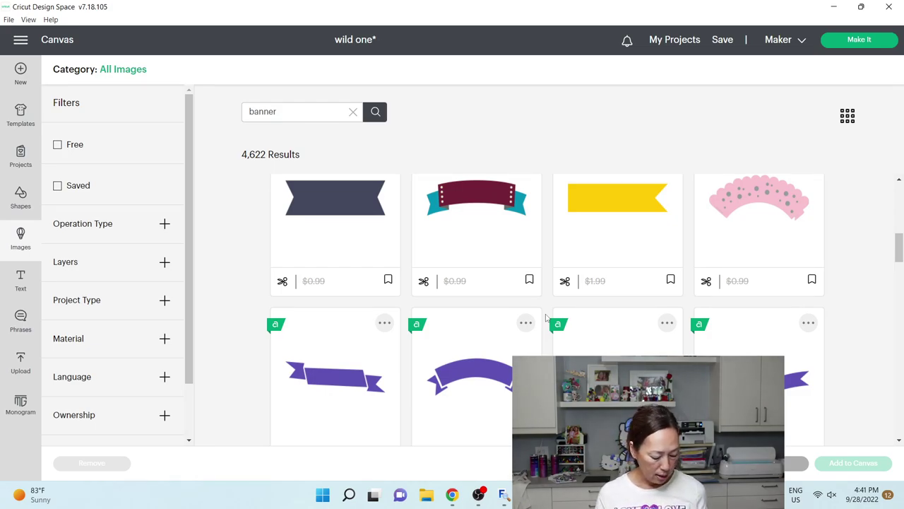
scroll(549, 283, "down", 5)
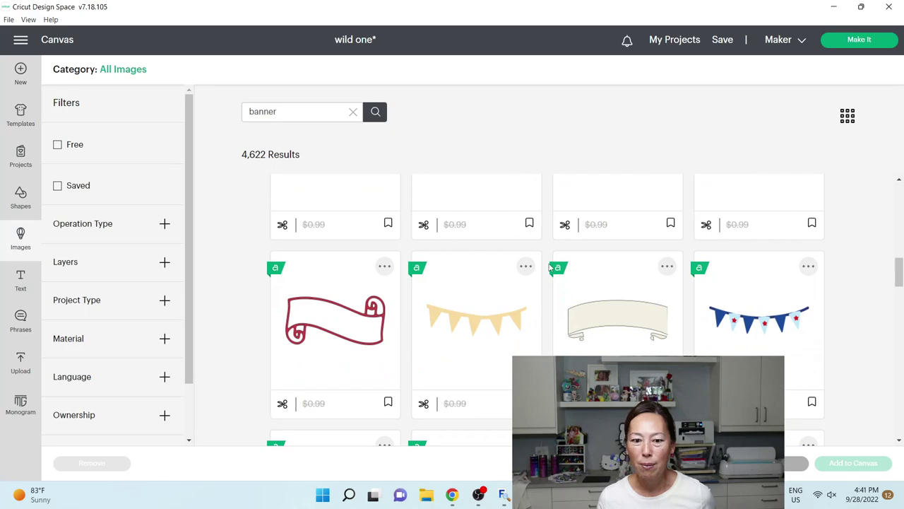
scroll(548, 267, "down", 3)
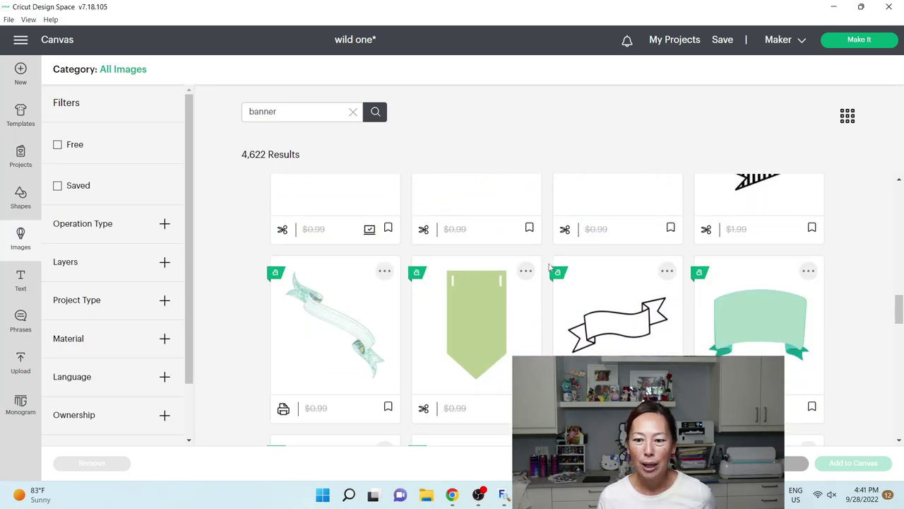
scroll(548, 267, "down", 5)
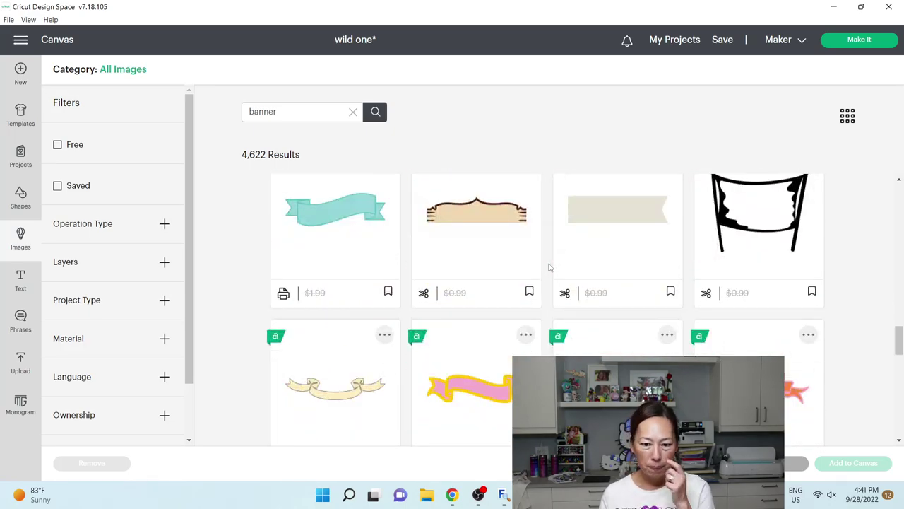
scroll(549, 267, "down", 2)
scroll(550, 267, "down", 1)
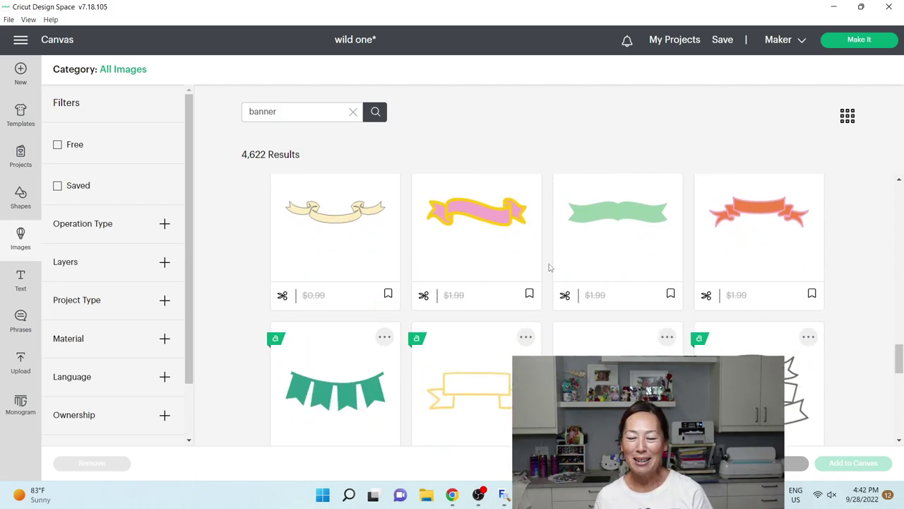
scroll(549, 267, "down", 1)
scroll(550, 268, "up", 2)
scroll(549, 267, "down", 3)
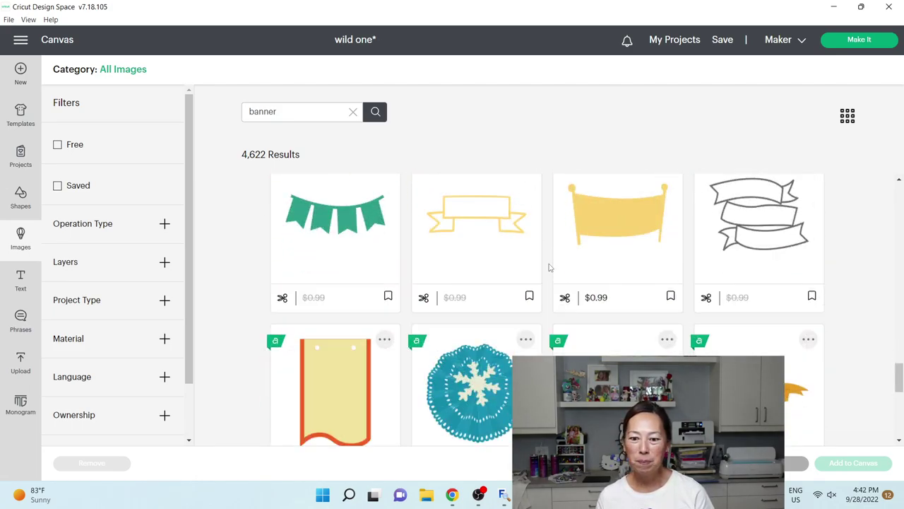
scroll(550, 267, "down", 1)
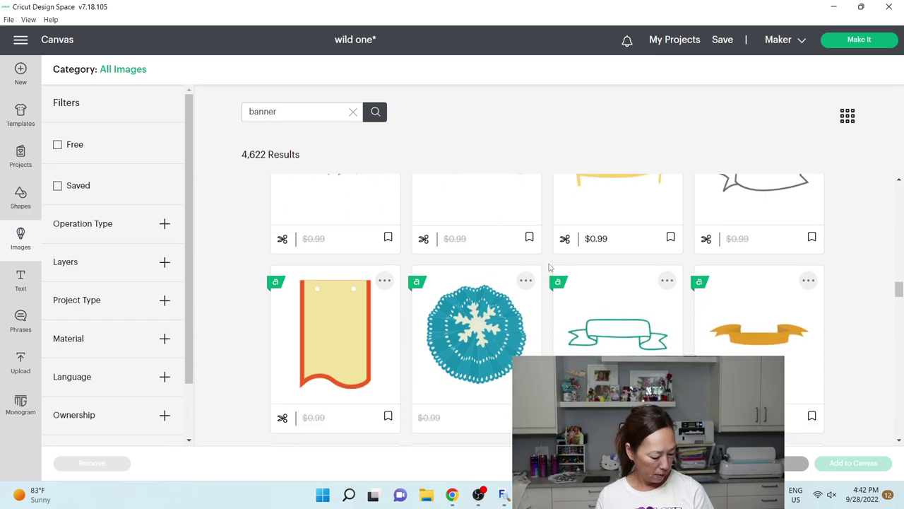
scroll(549, 268, "down", 1)
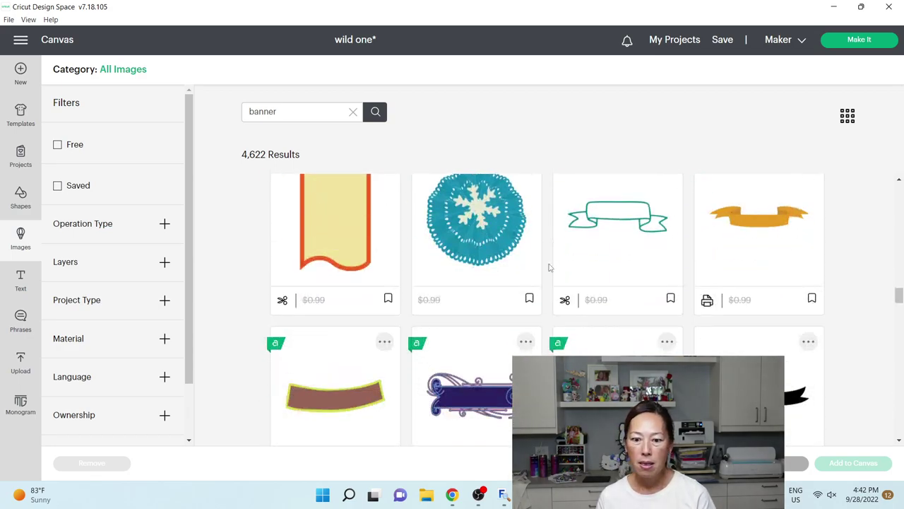
scroll(549, 268, "down", 4)
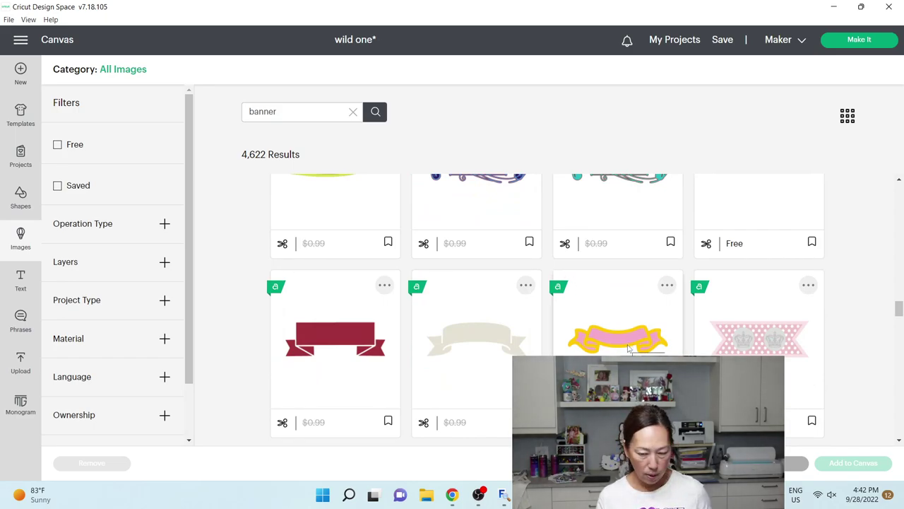
scroll(601, 332, "down", 5)
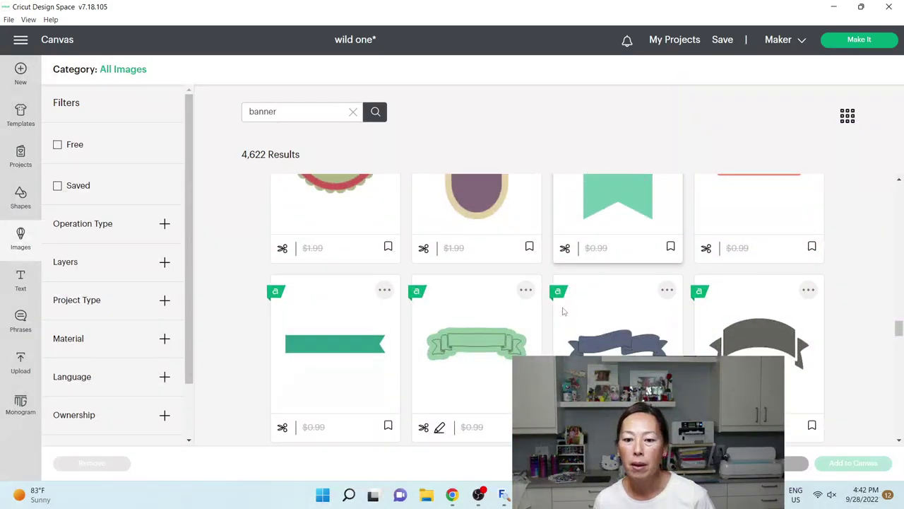
scroll(563, 311, "down", 3)
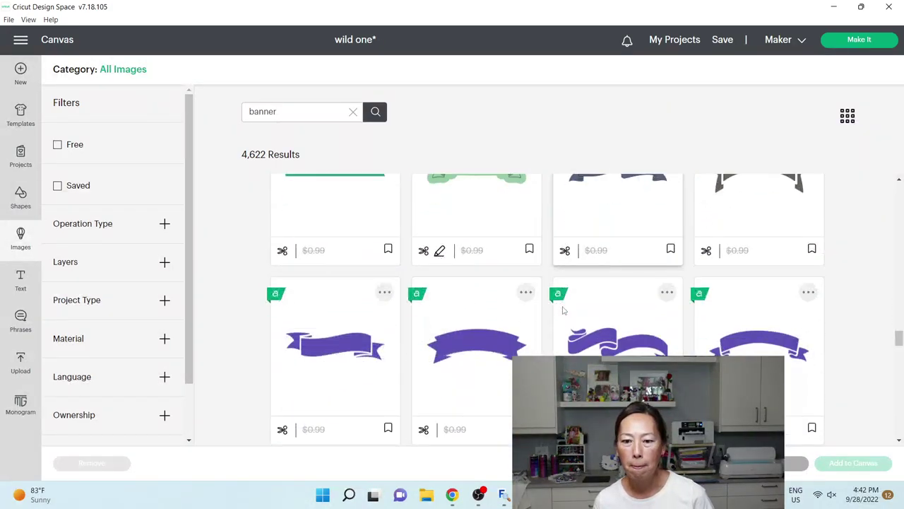
scroll(563, 311, "down", 3)
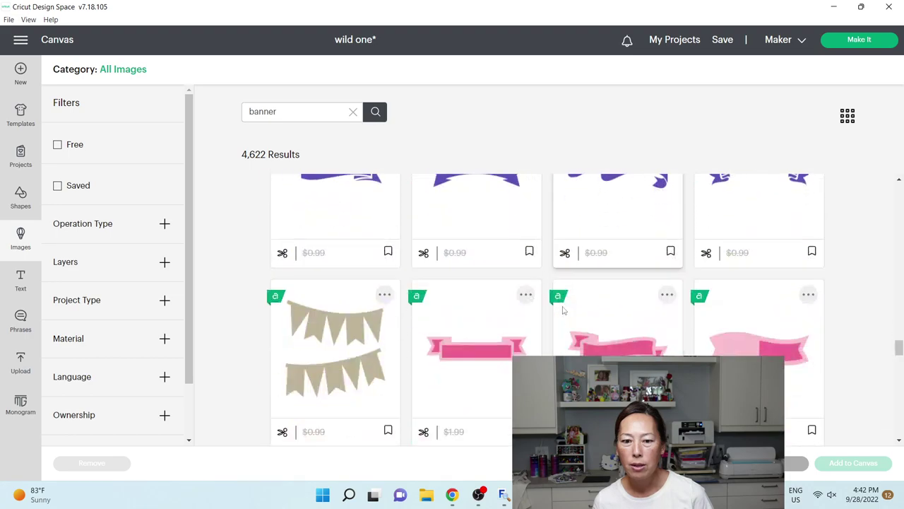
scroll(563, 311, "down", 1)
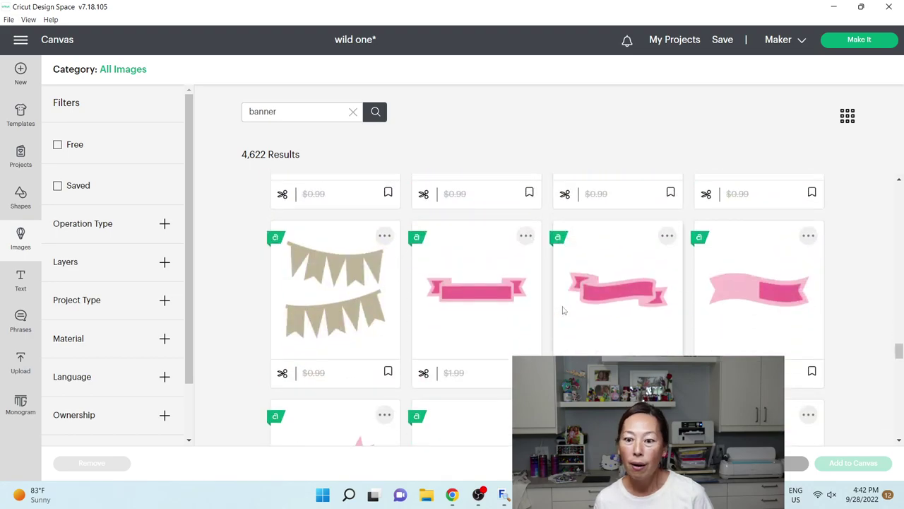
scroll(563, 311, "down", 2)
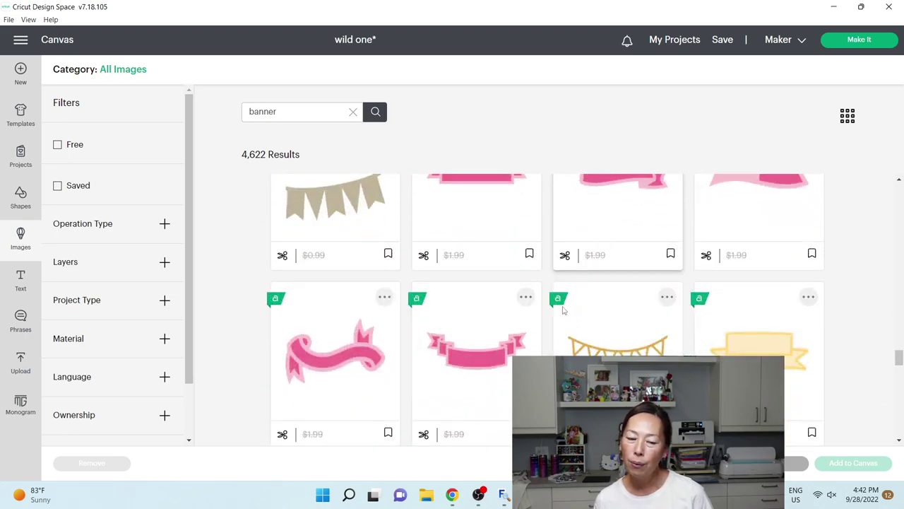
scroll(563, 311, "down", 5)
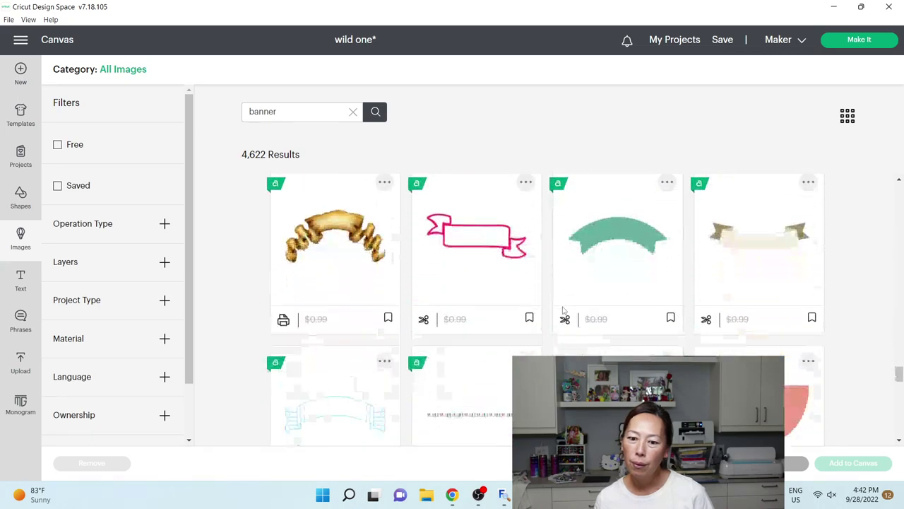
scroll(563, 311, "down", 3)
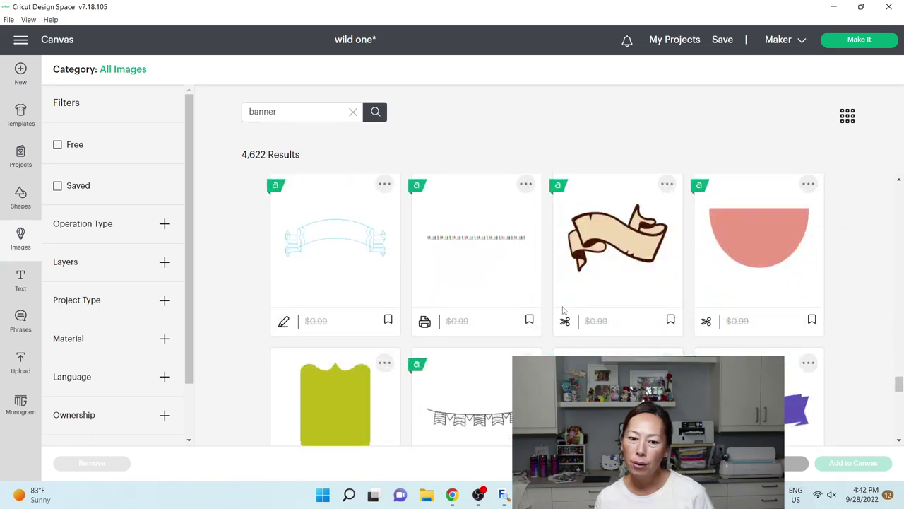
scroll(563, 311, "down", 8)
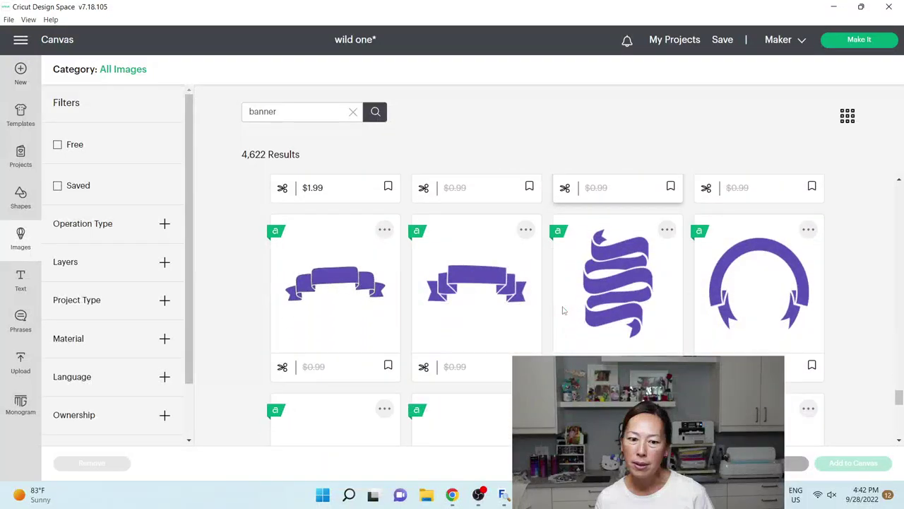
scroll(563, 311, "down", 3)
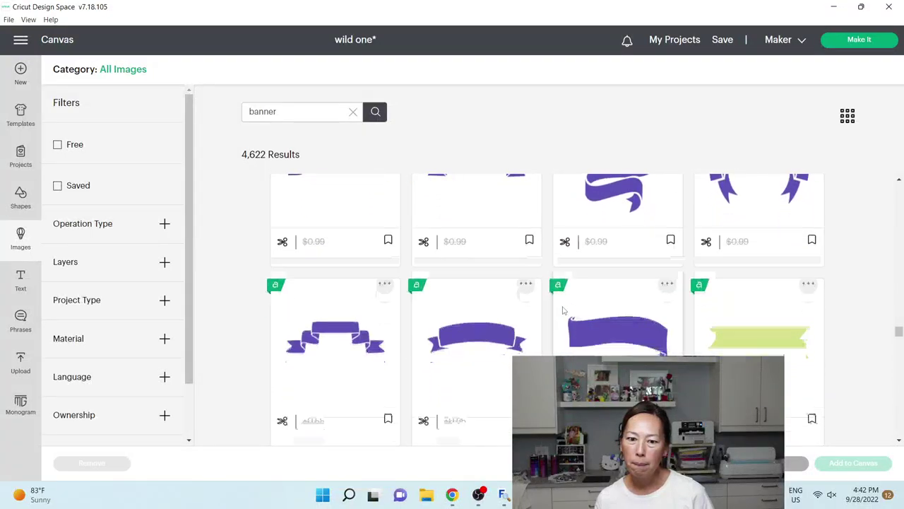
scroll(563, 311, "down", 6)
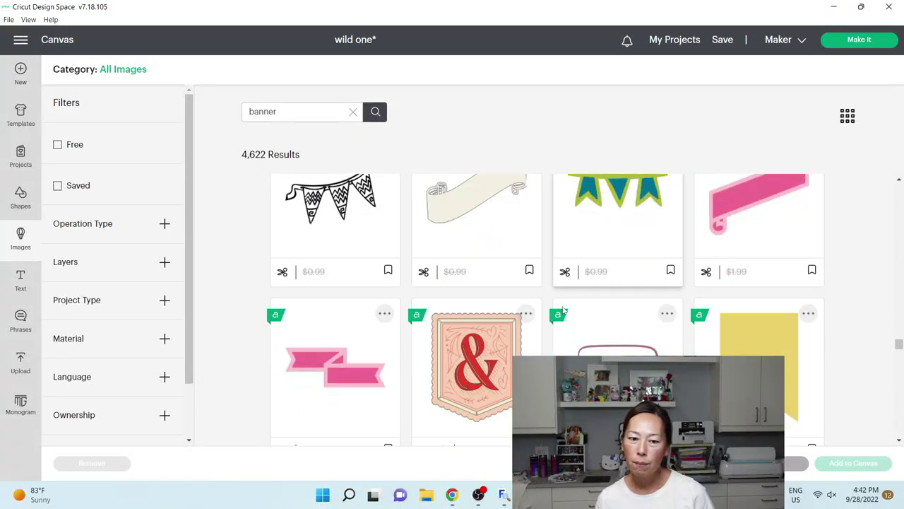
scroll(563, 311, "down", 8)
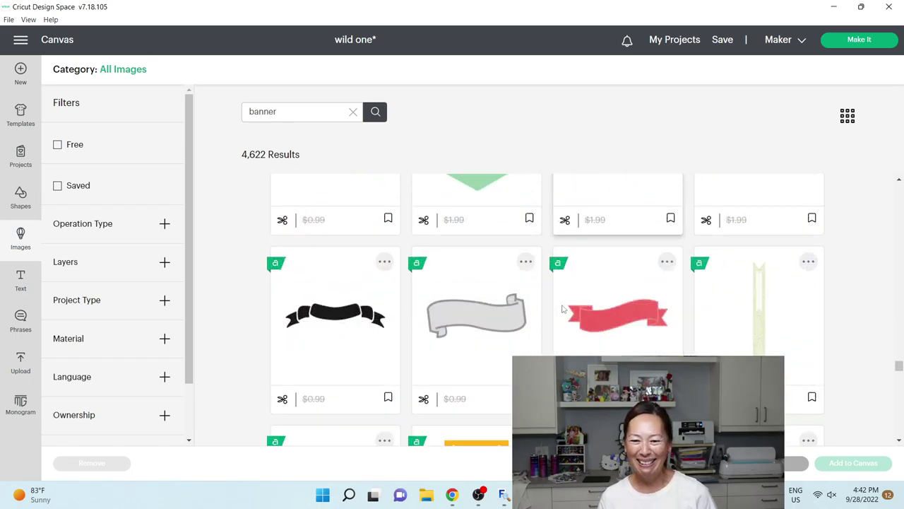
scroll(564, 308, "down", 2)
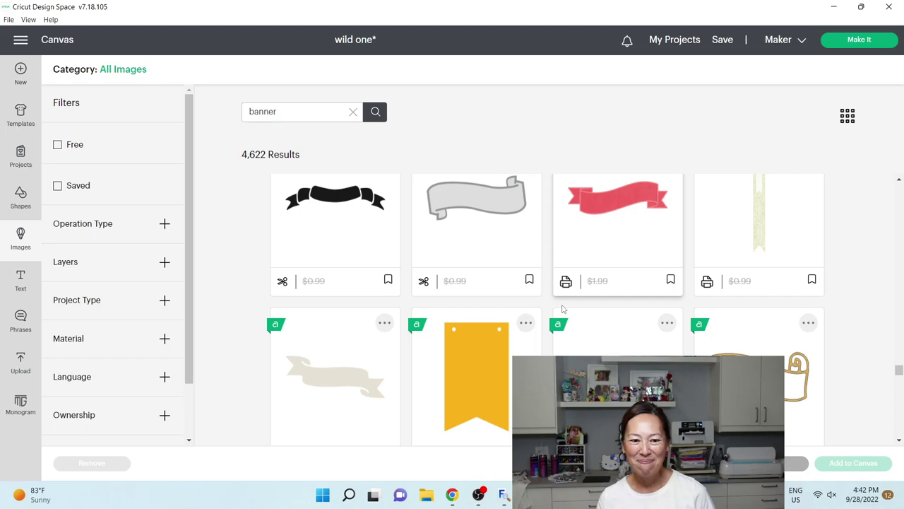
scroll(563, 308, "down", 2)
scroll(563, 309, "up", 2)
scroll(563, 309, "down", 3)
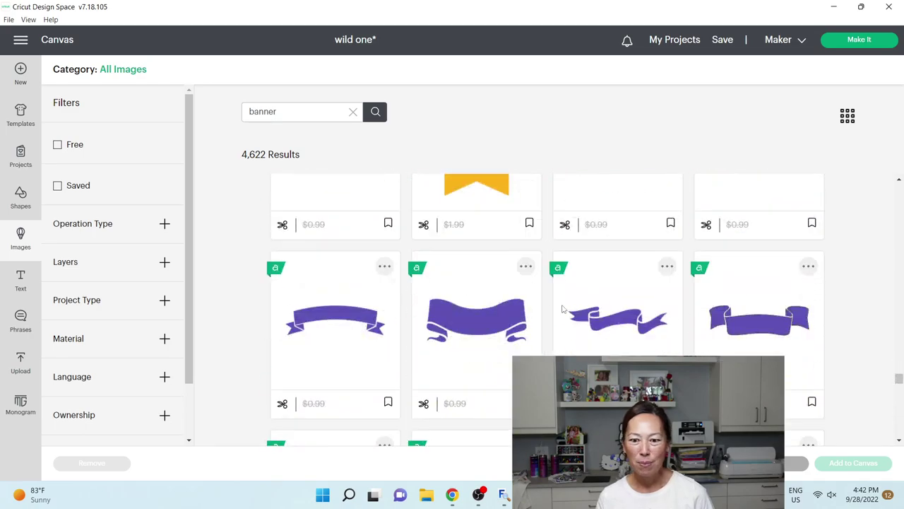
scroll(563, 309, "down", 3)
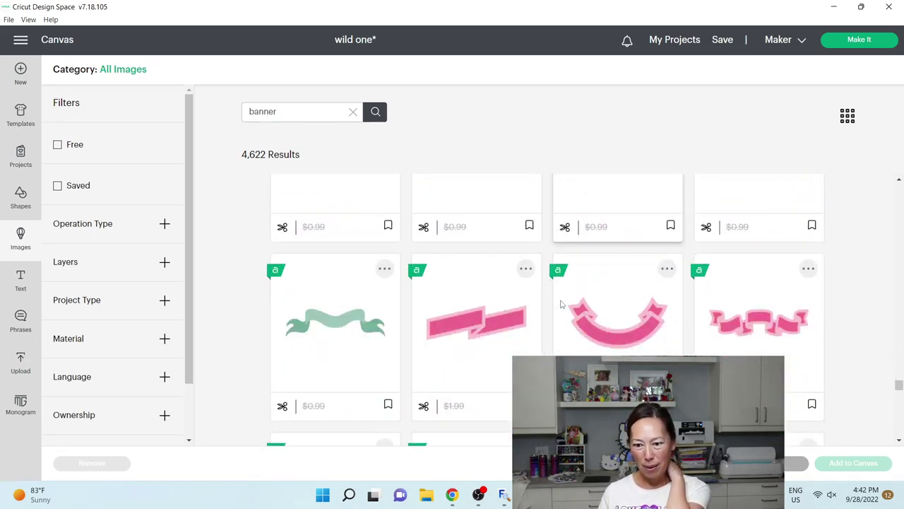
scroll(563, 305, "down", 1)
scroll(562, 303, "down", 5)
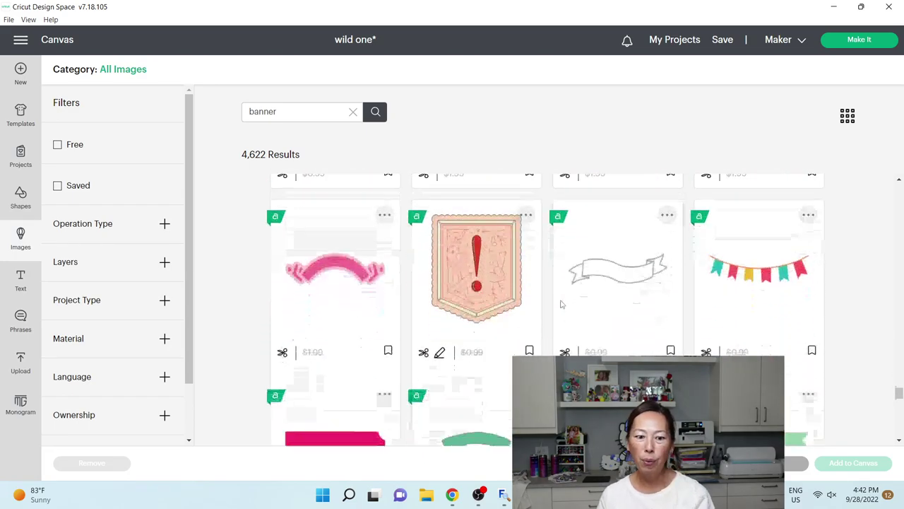
scroll(561, 304, "down", 1)
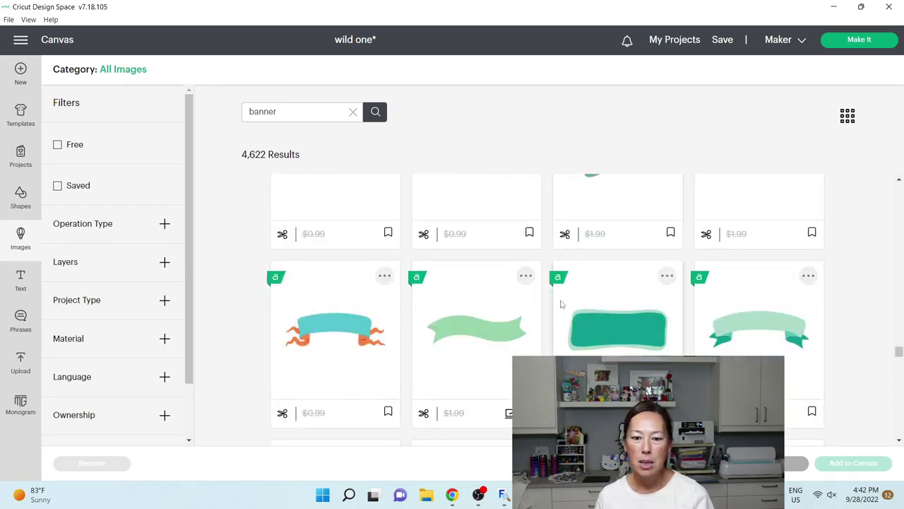
scroll(563, 304, "down", 1)
scroll(561, 304, "down", 3)
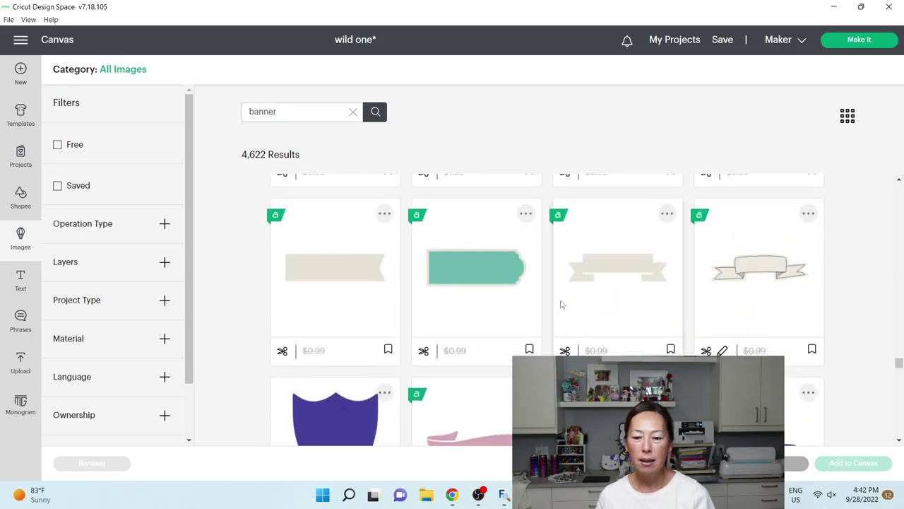
scroll(561, 304, "down", 2)
scroll(563, 303, "down", 2)
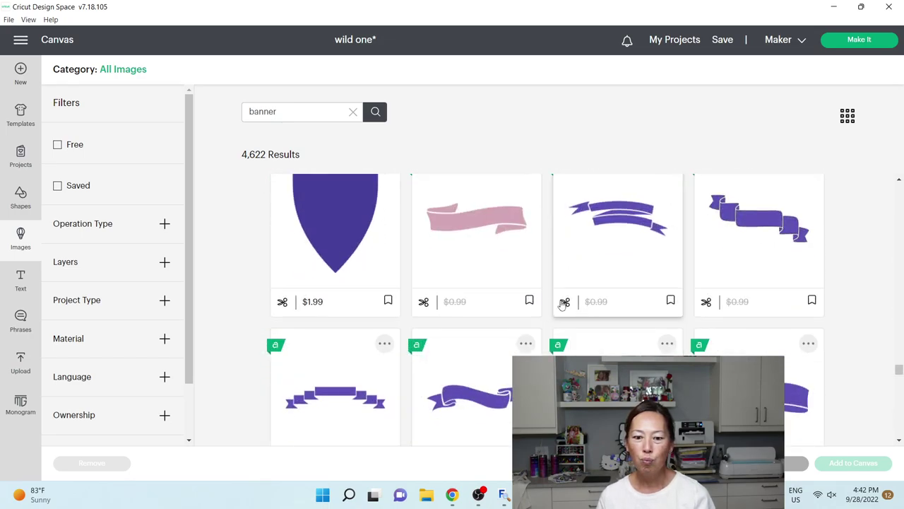
scroll(563, 302, "down", 2)
scroll(562, 302, "down", 2)
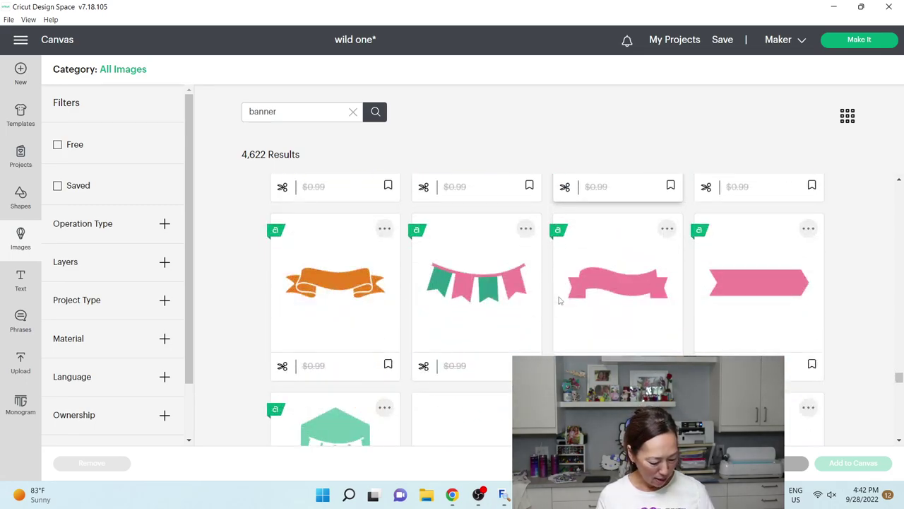
scroll(560, 300, "down", 2)
scroll(560, 300, "down", 3)
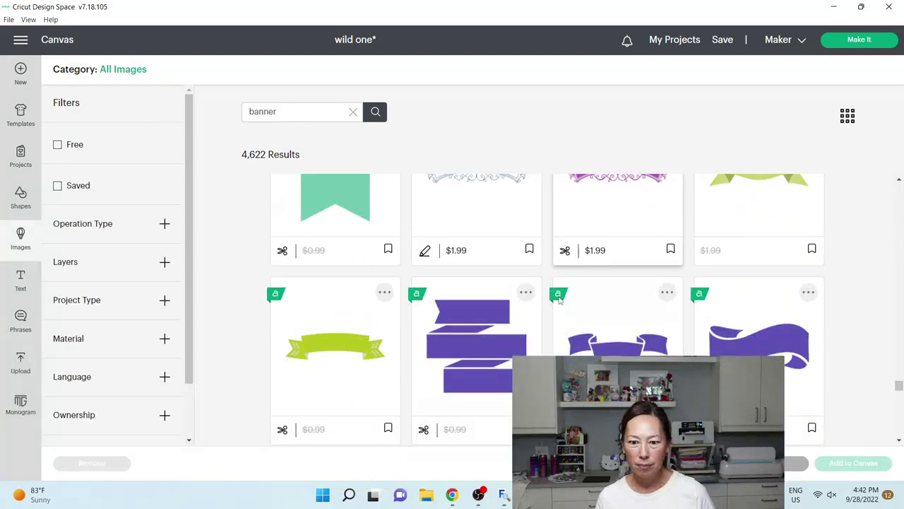
scroll(559, 301, "down", 2)
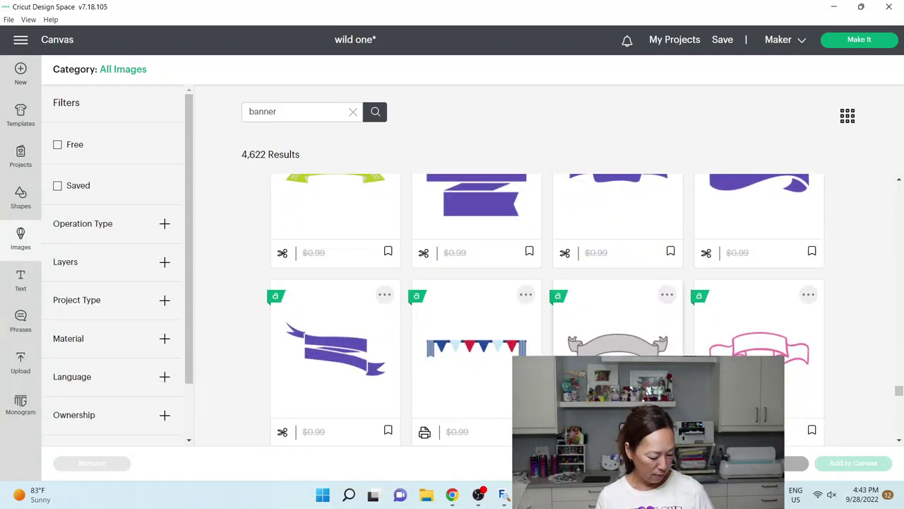
Add the grey arched banner with dark outline and curled ends to the canvas, placing it beneath the greenery under the safari animals.
left_click(618, 318)
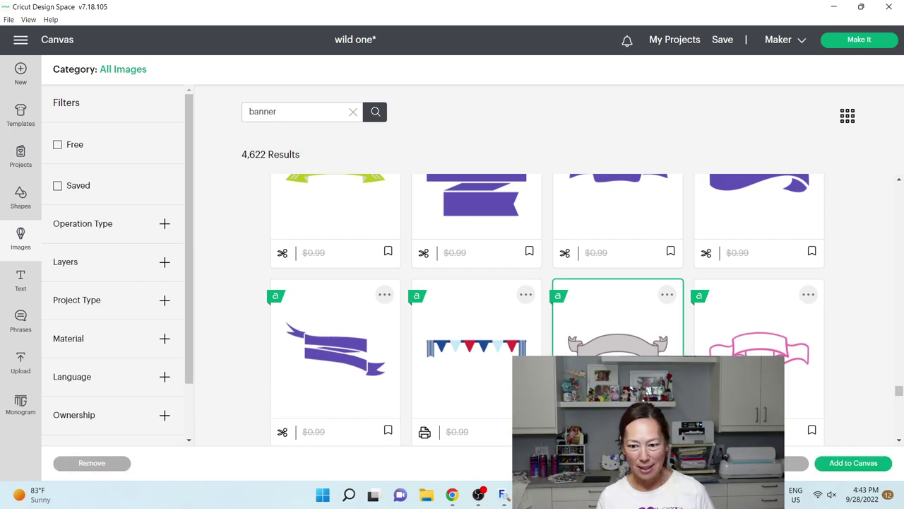
left_click(880, 469)
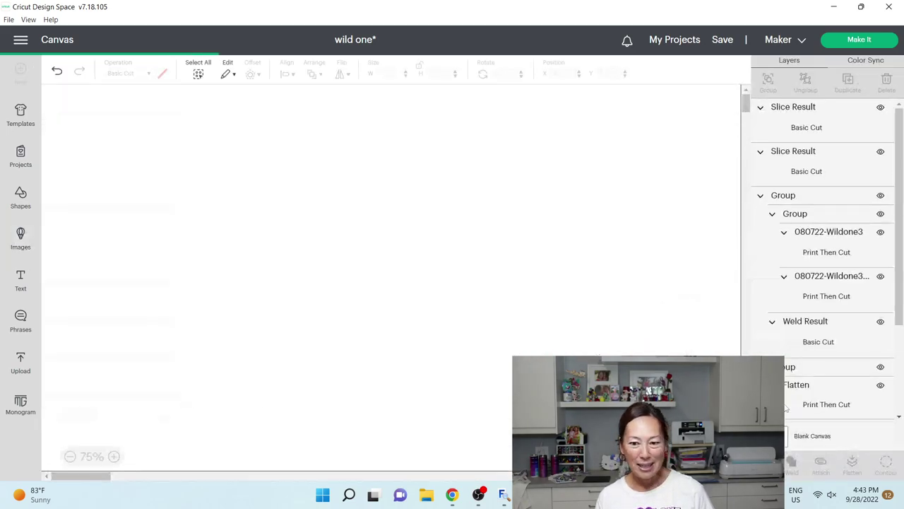
left_click_drag(167, 135, 563, 313)
Recolor the banner's dark outline layer to the yellow already used in the project's material colors.
left_click(821, 128)
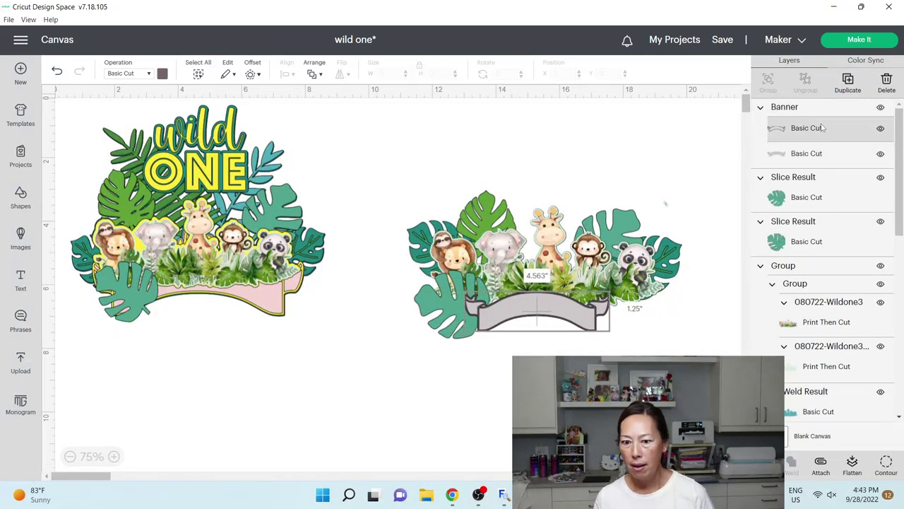
left_click(163, 74)
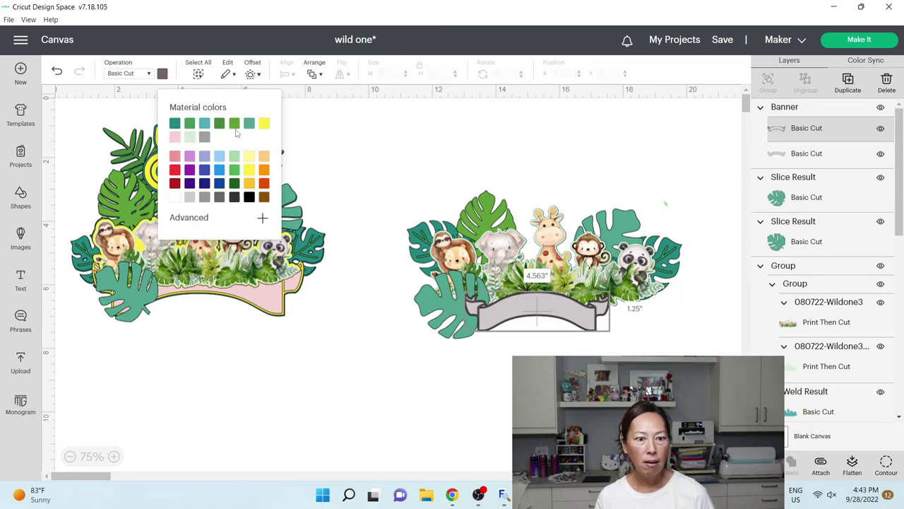
left_click(264, 124)
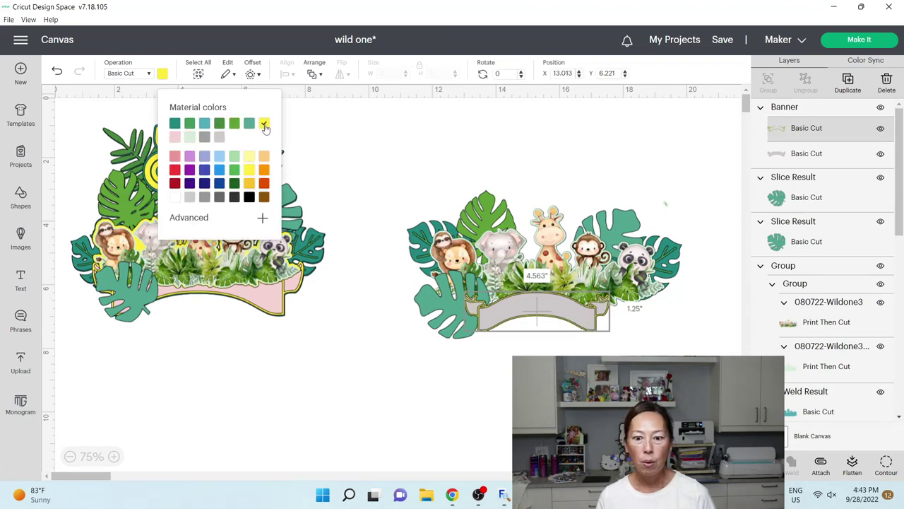
Recolor the banner's fill layer to the project's light pink and enlarge the whole banner across the topper's base.
left_click(843, 151)
left_click(174, 136)
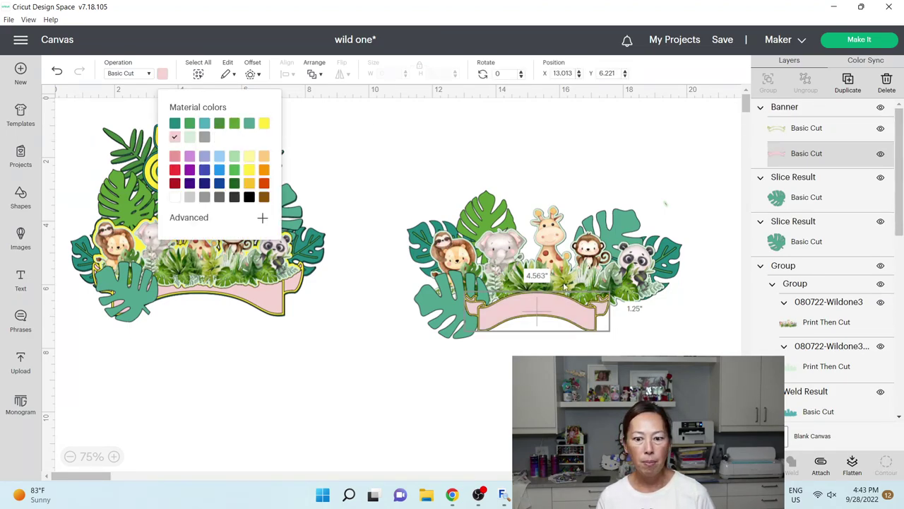
left_click(583, 311)
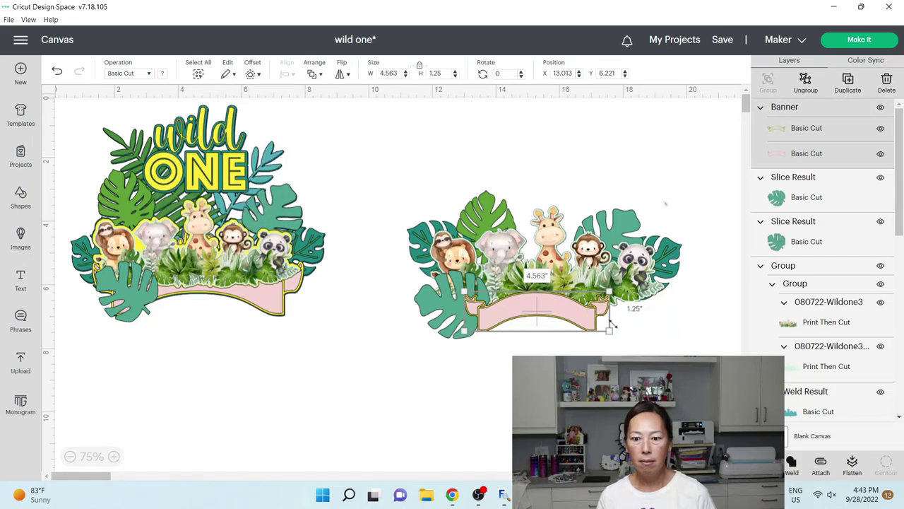
left_click_drag(610, 330, 614, 308)
Bring the teal monstera leaf at the banner's left end to the front of all layers.
left_click(435, 311)
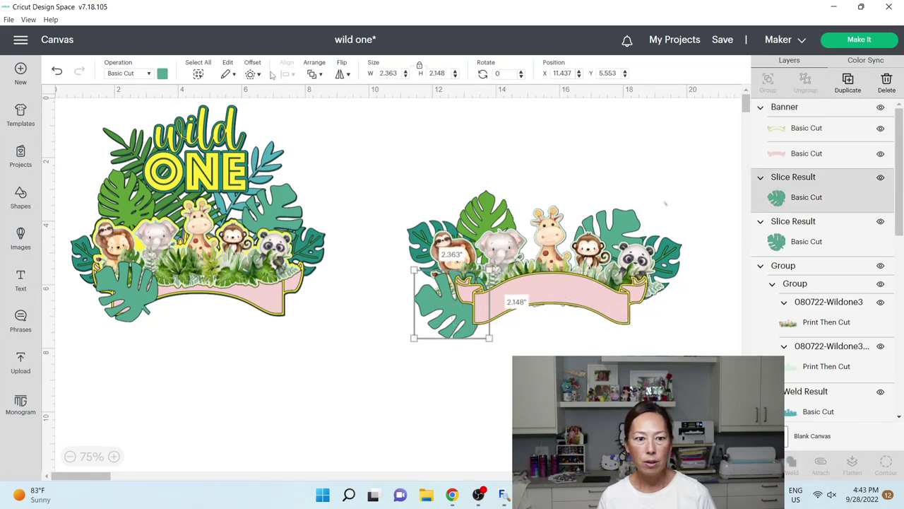
left_click(314, 73)
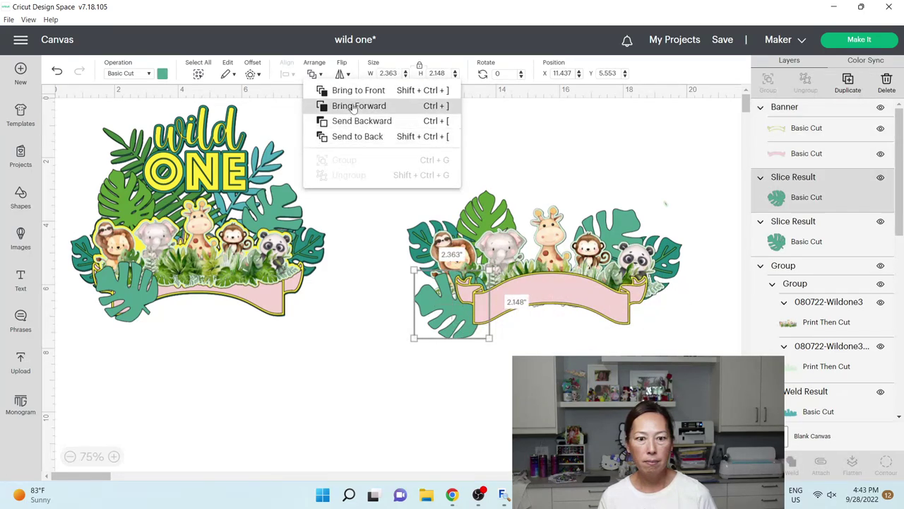
left_click(357, 91)
key("Escape")
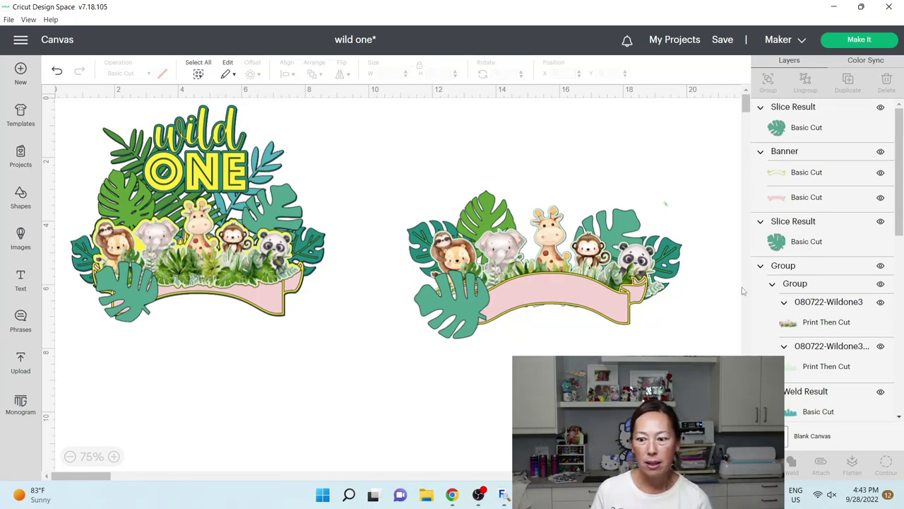
Find the finished topper's teal leaf branch in the image library by its number #M39CDE627 and add it to the canvas.
scroll(901, 279, "down", 5)
scroll(901, 275, "down", 8)
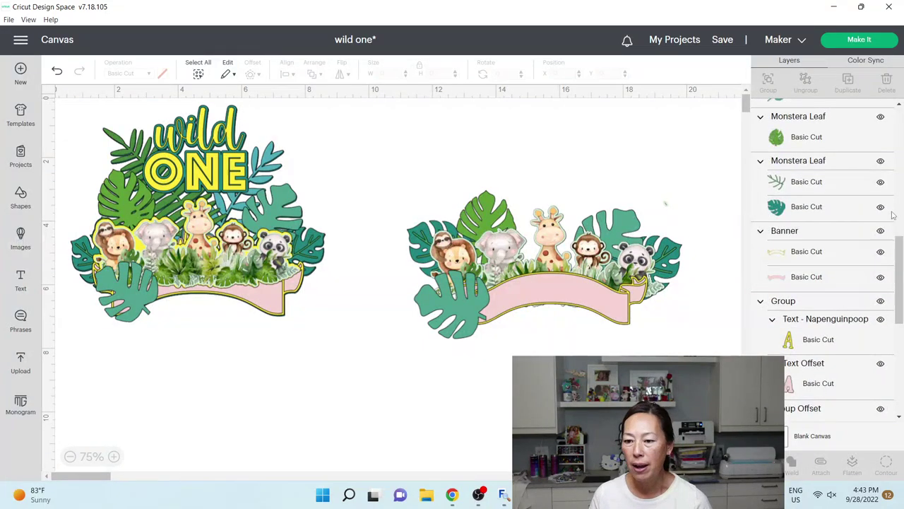
scroll(892, 213, "down", 8)
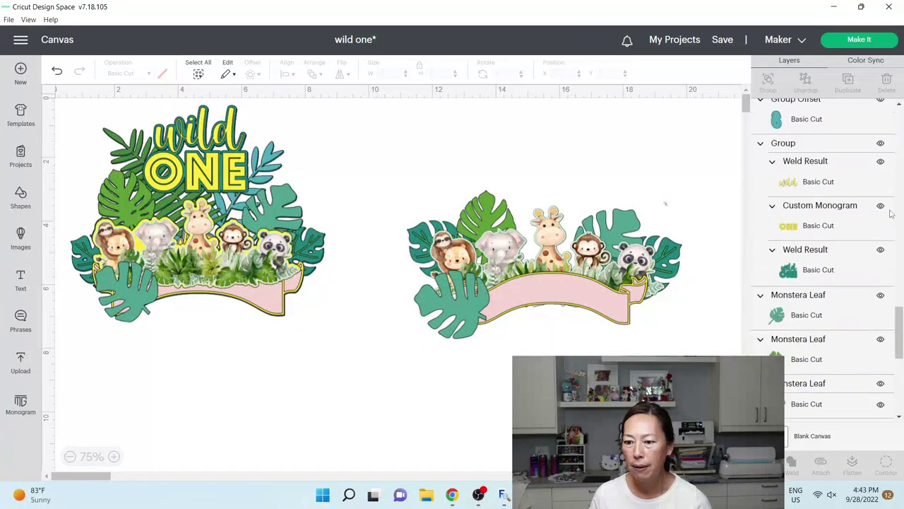
scroll(891, 213, "down", 2)
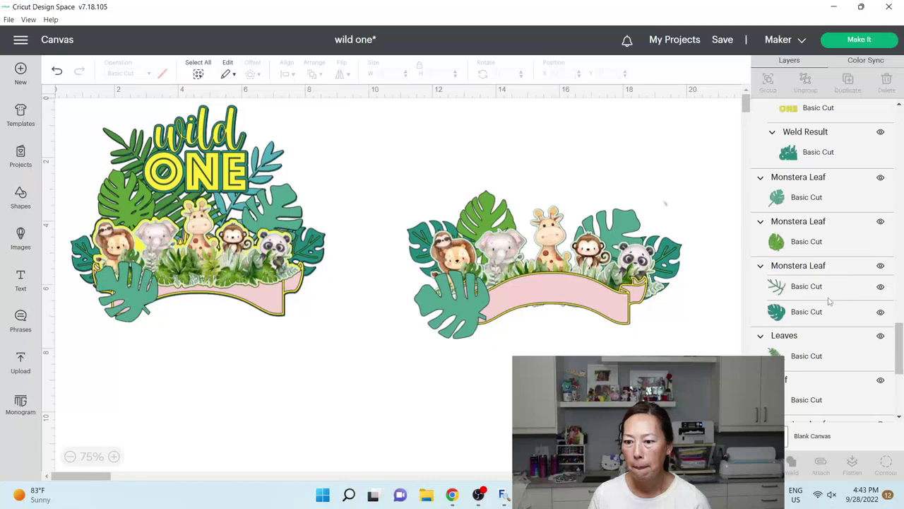
scroll(828, 290, "down", 4)
left_click(827, 270)
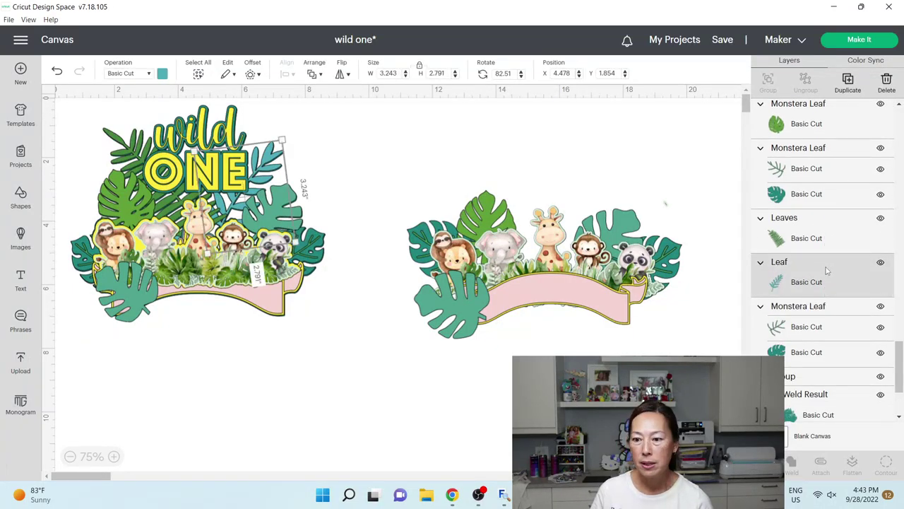
right_click(776, 268)
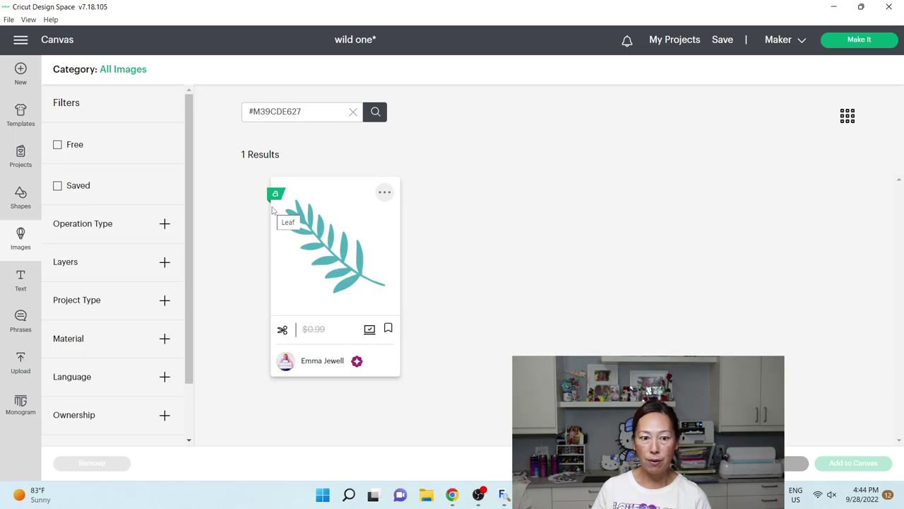
left_click(392, 272)
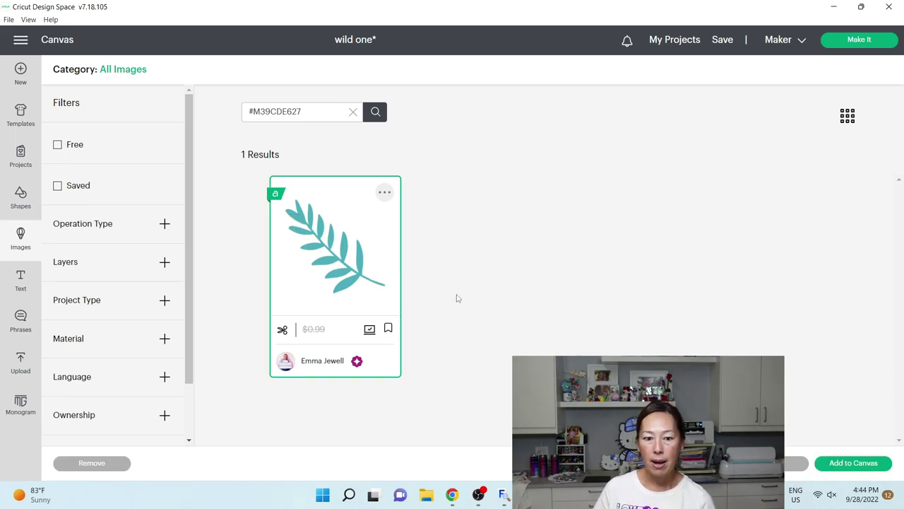
left_click(877, 467)
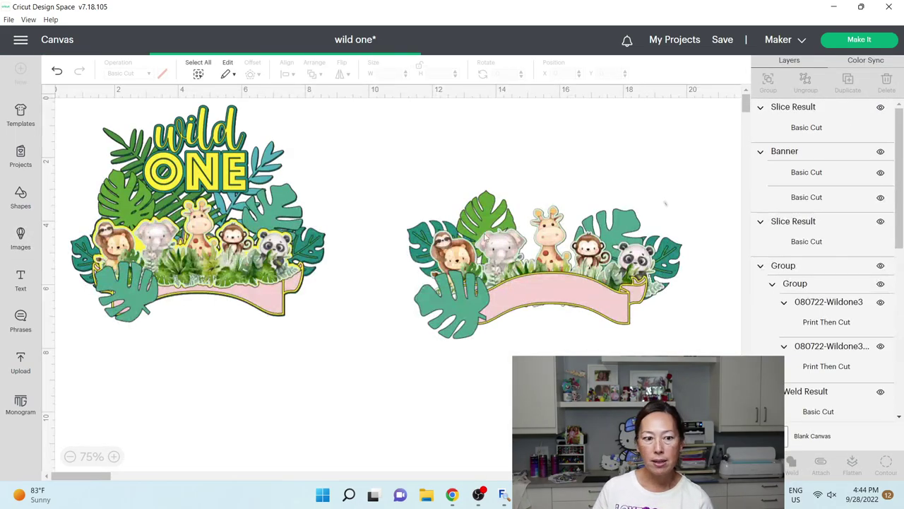
Rotate the teal leaf branch to about 84.5° and shrink it to about 3.52 × 3.03 inches over the new topper's giraffe and monkey.
left_click_drag(201, 340, 400, 256)
left_click_drag(318, 303, 338, 339)
left_click_drag(397, 221, 577, 221)
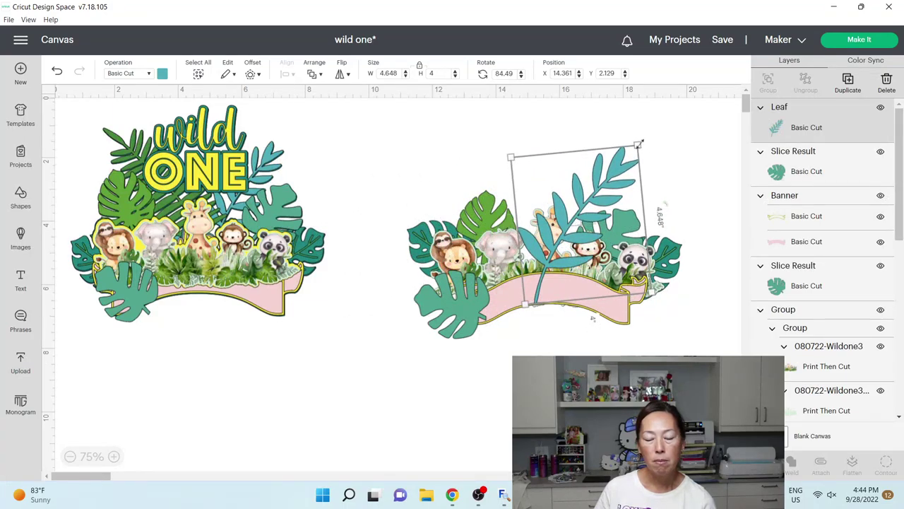
left_click_drag(639, 144, 612, 182)
left_click_drag(578, 223, 598, 201)
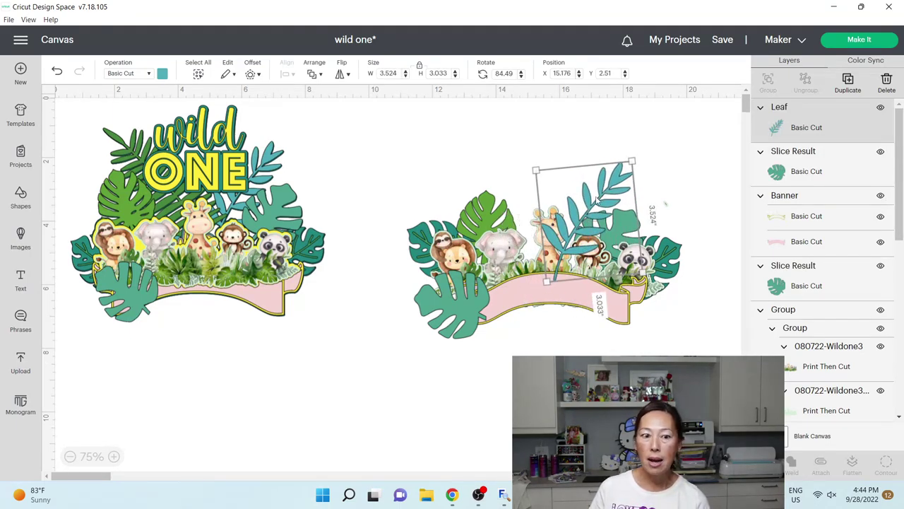
Send the teal leaf branch to the back and nudge it so it rises behind the giraffe and monkey.
left_click(314, 74)
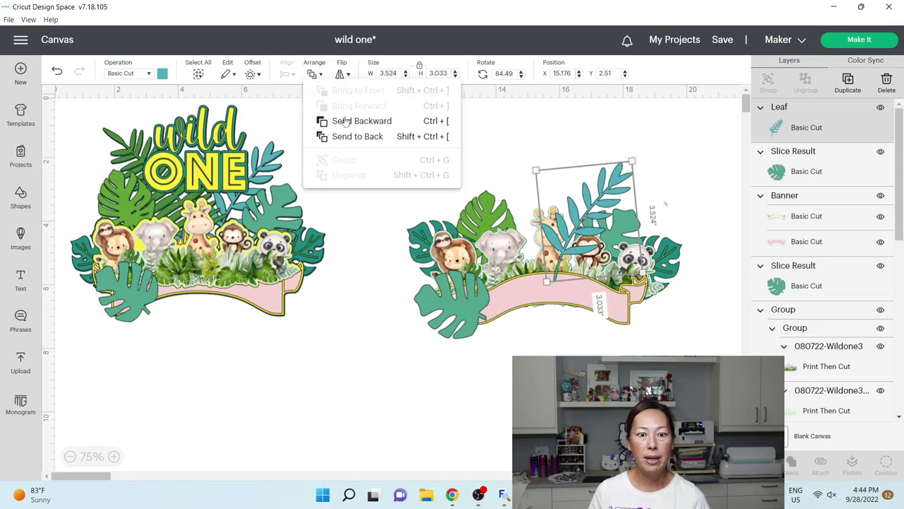
left_click(344, 136)
left_click_drag(612, 173, 607, 159)
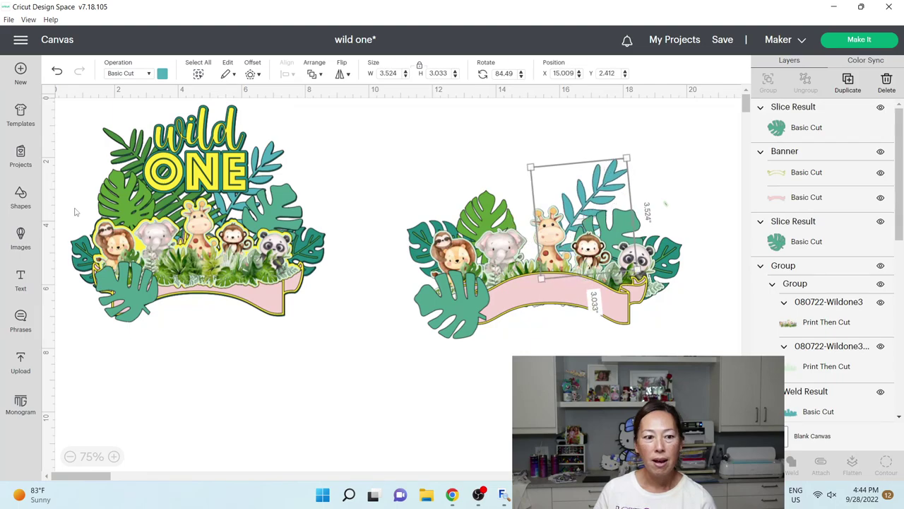
Find the finished topper's green fern leaves in the image library by their number #M3EC99E92 and add them to the canvas.
scroll(871, 313, "down", 3)
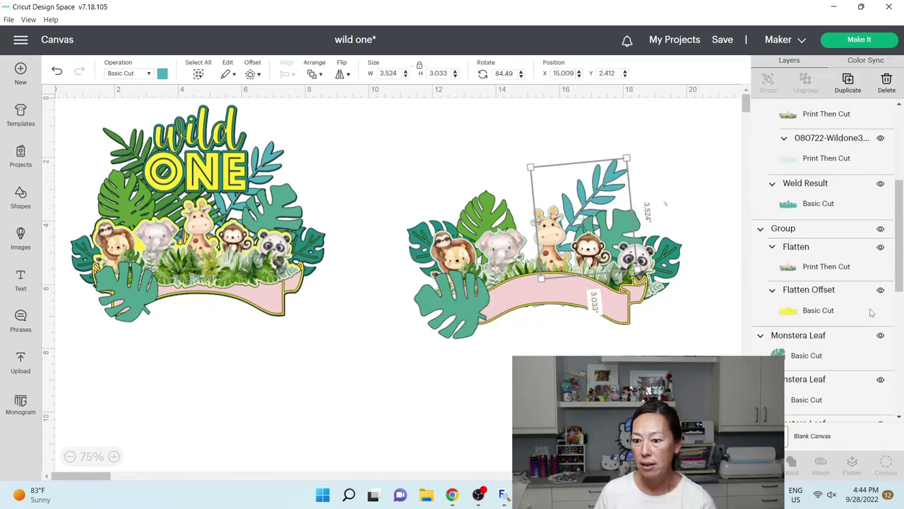
scroll(871, 313, "down", 3)
scroll(838, 275, "down", 15)
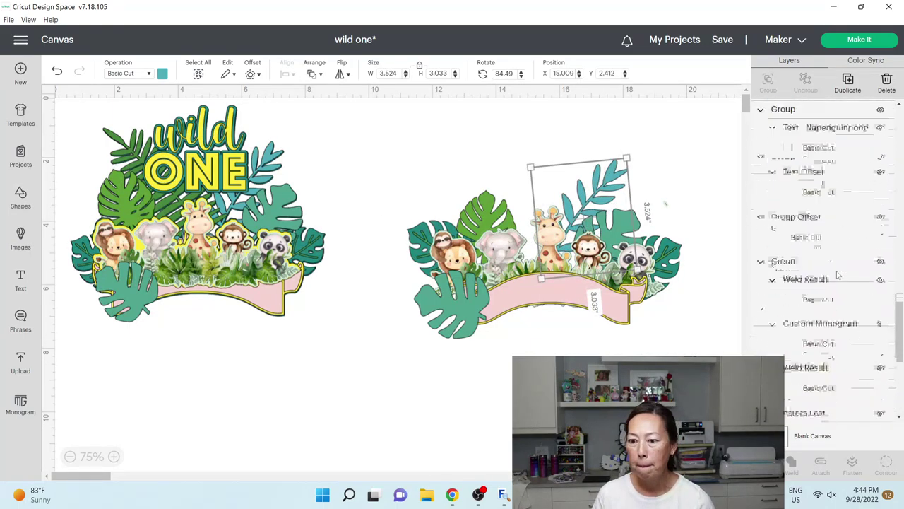
scroll(838, 275, "down", 2)
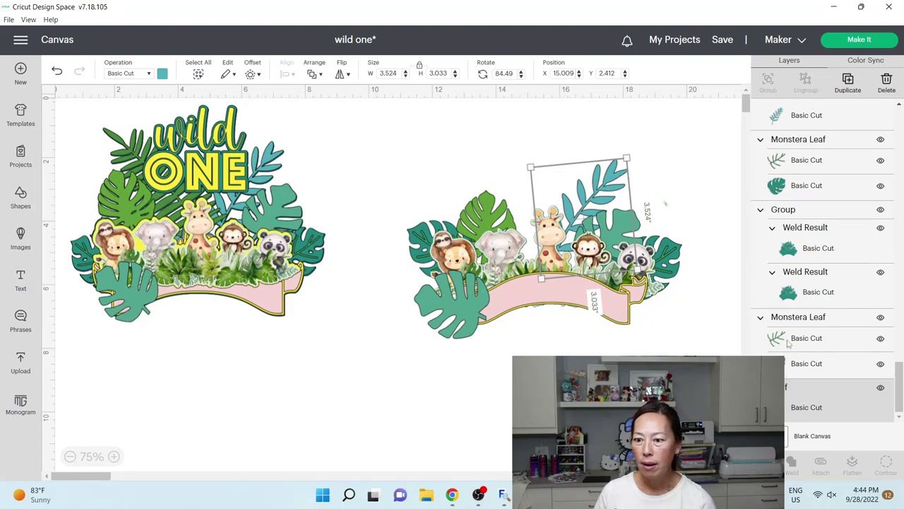
scroll(789, 346, "up", 4)
left_click(777, 191)
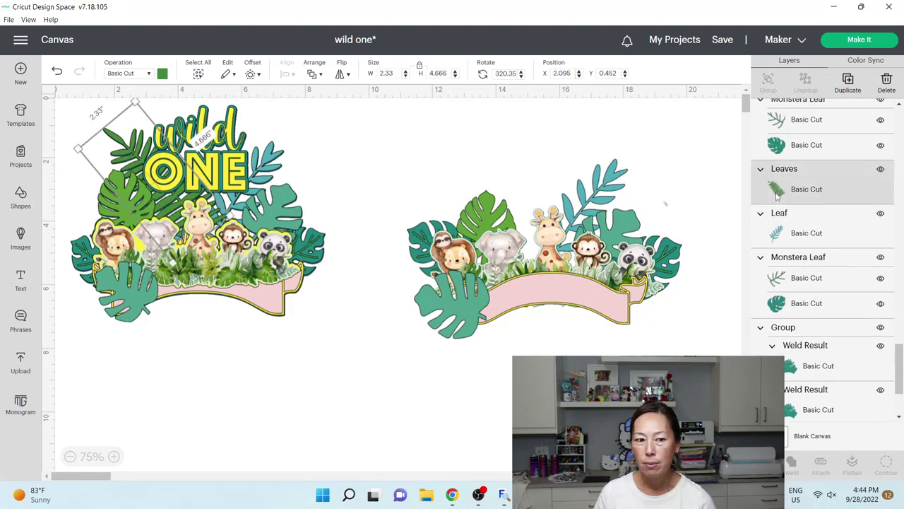
right_click(777, 197)
mouse_move(836, 351)
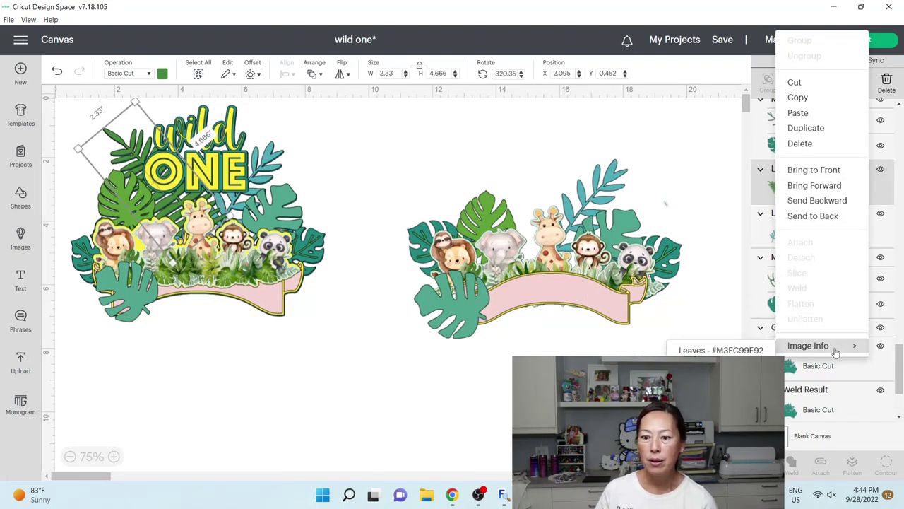
left_click(722, 350)
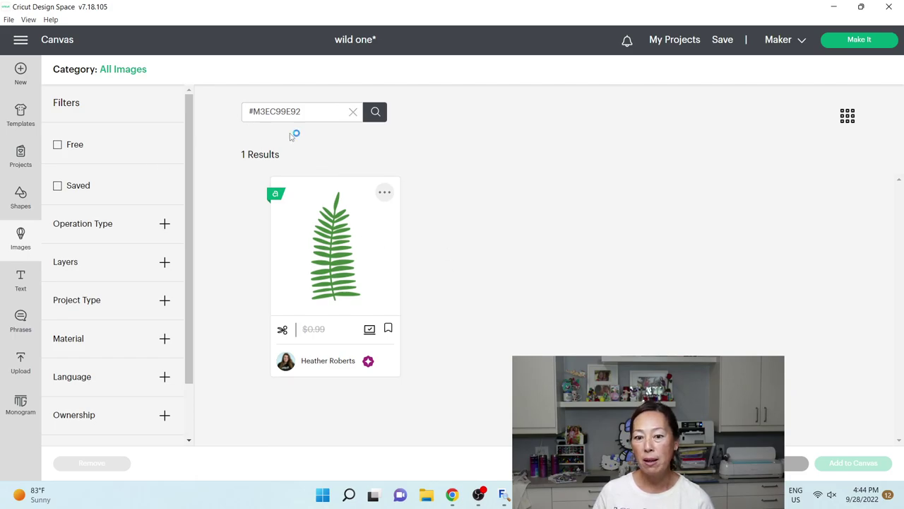
left_click(316, 272)
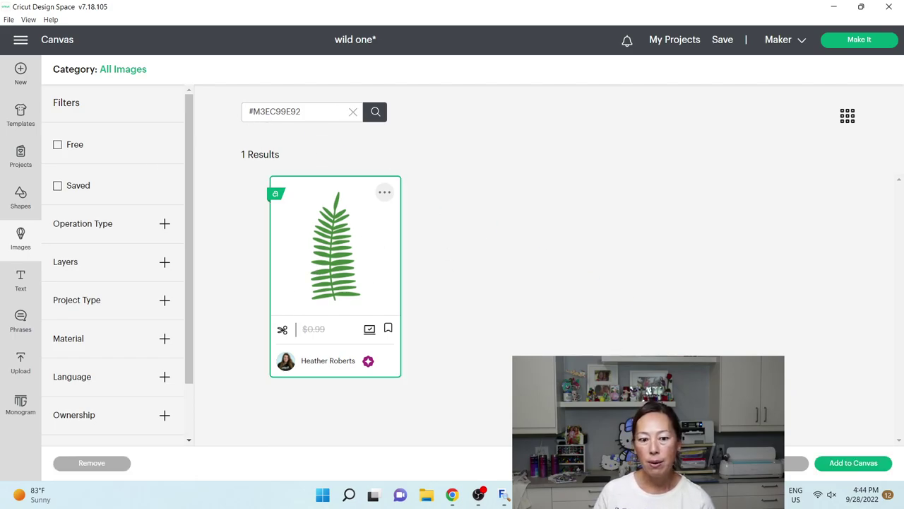
left_click(826, 472)
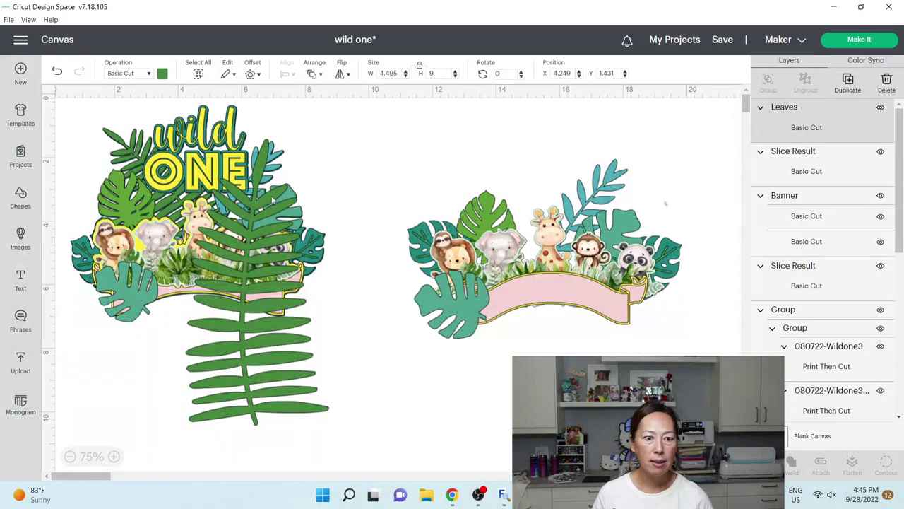
Flip the fern horizontally, rotate it to about 318° and shrink it to about 2.28 × 4.56 inches over the elephant and giraffe.
left_click_drag(292, 232, 352, 243)
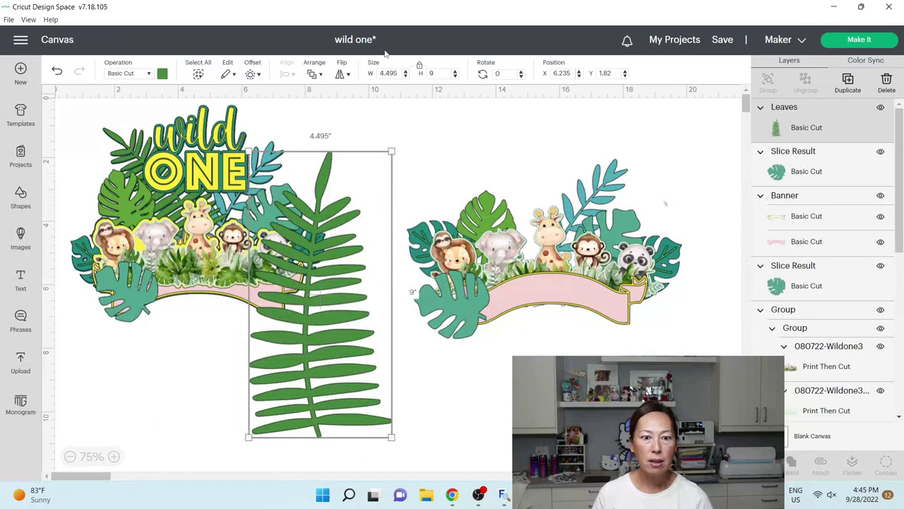
left_click(341, 75)
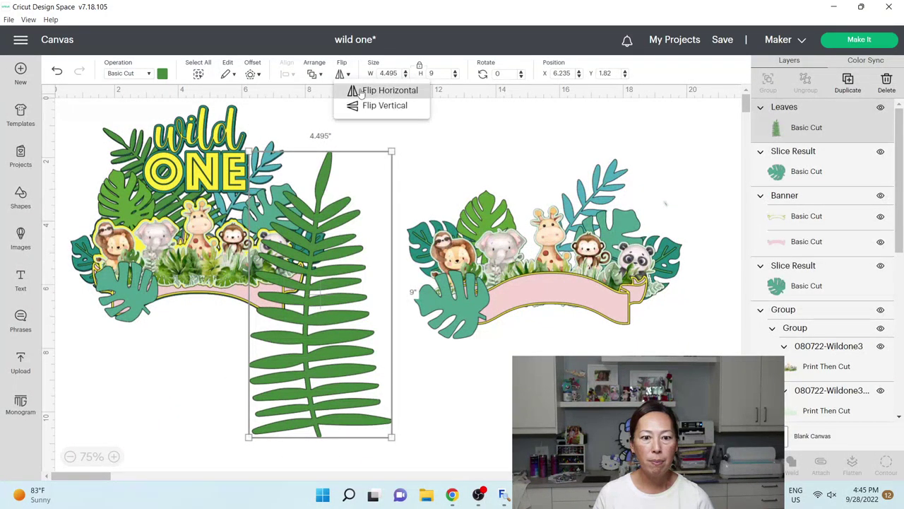
left_click(360, 92)
left_click_drag(345, 250, 428, 235)
left_click_drag(479, 131, 360, 125)
left_click_drag(444, 431, 540, 261)
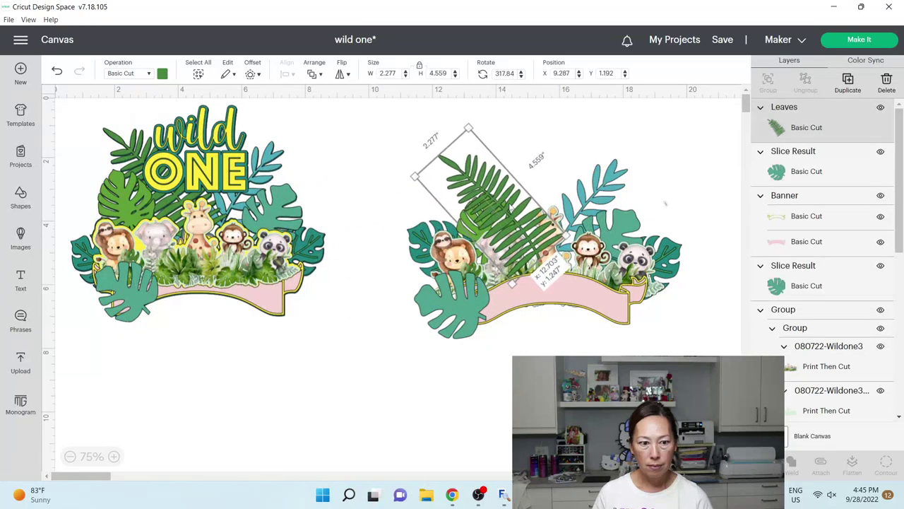